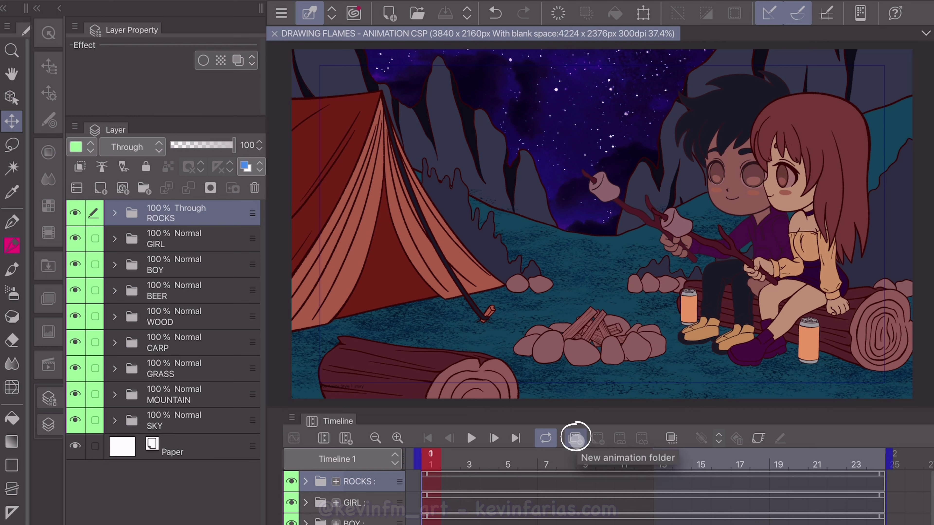
- Create a new animation folder above the ROCKS folder and name it FIRE
click(576, 438)
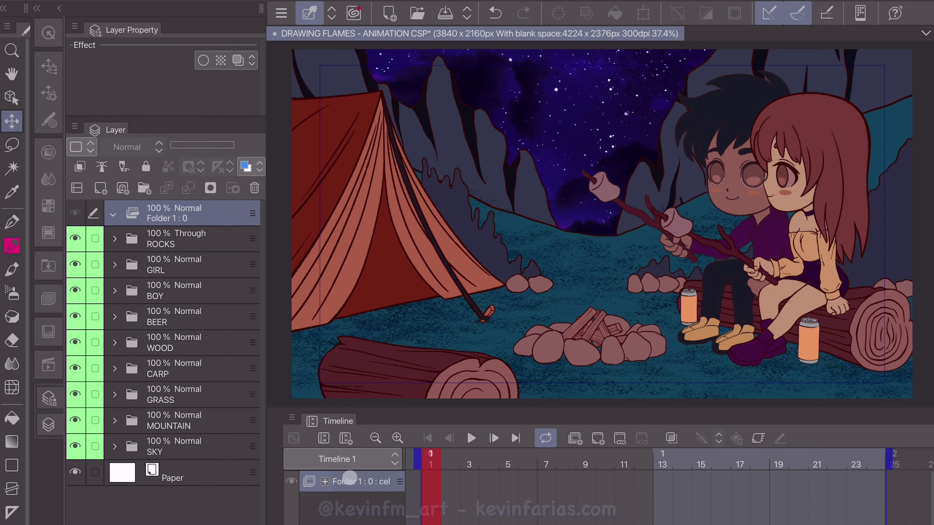
double_click(345, 480)
text(FIRE)
key(Return)
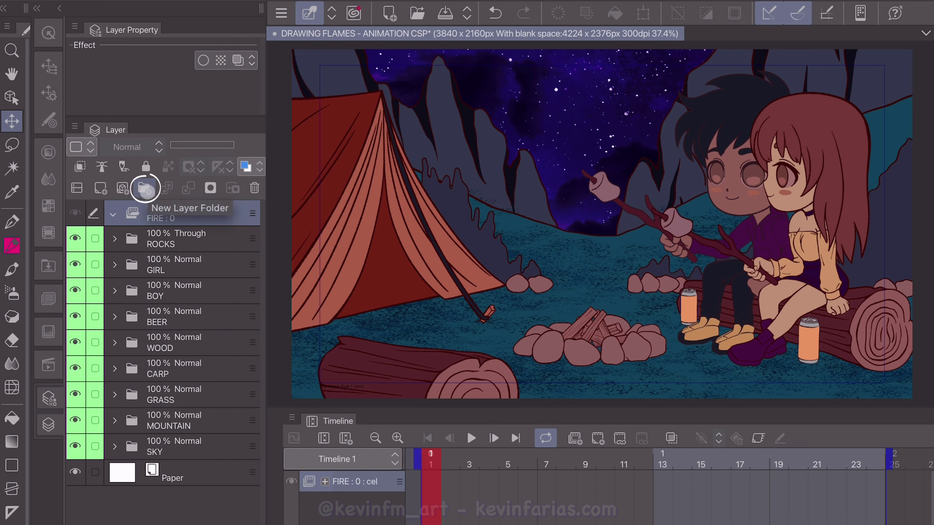
- Add a layer folder inside FIRE and create a raster layer named GLOW in it
click(144, 188)
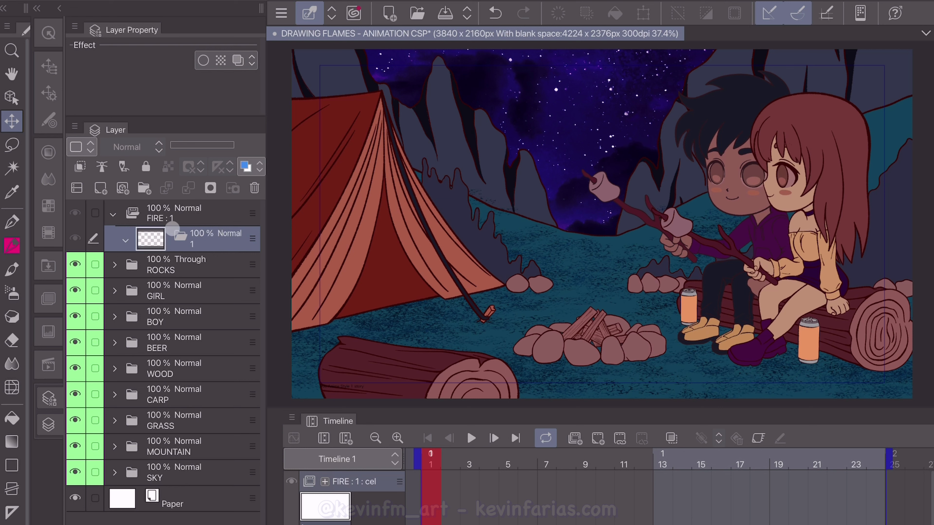
click(102, 189)
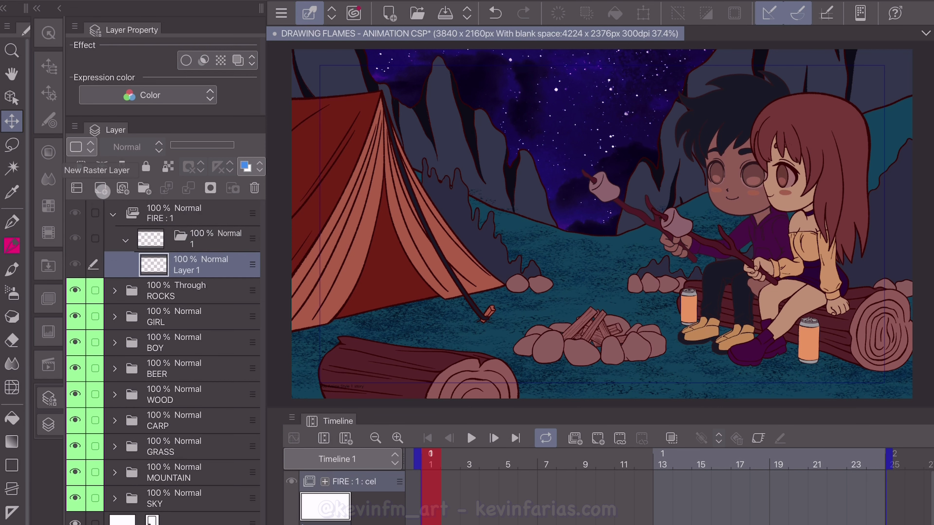
double_click(199, 274)
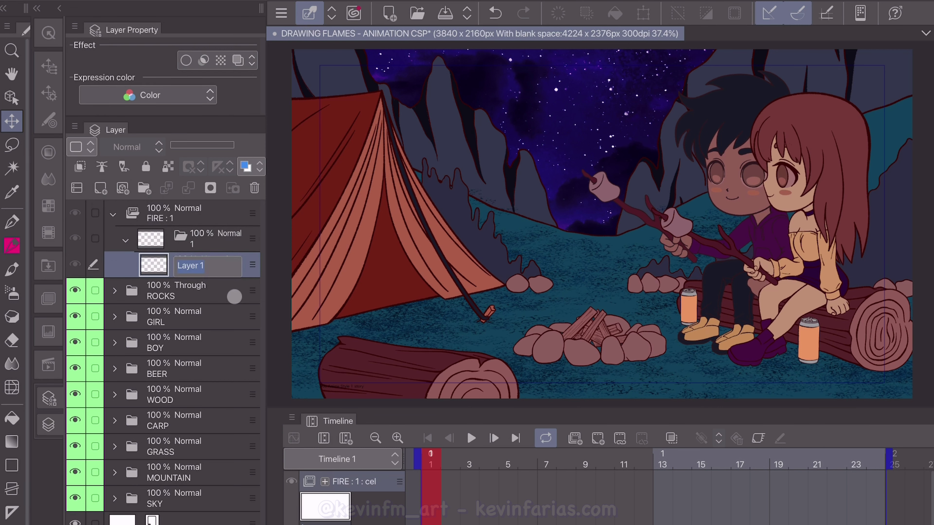
text(GLOW)
key(Return)
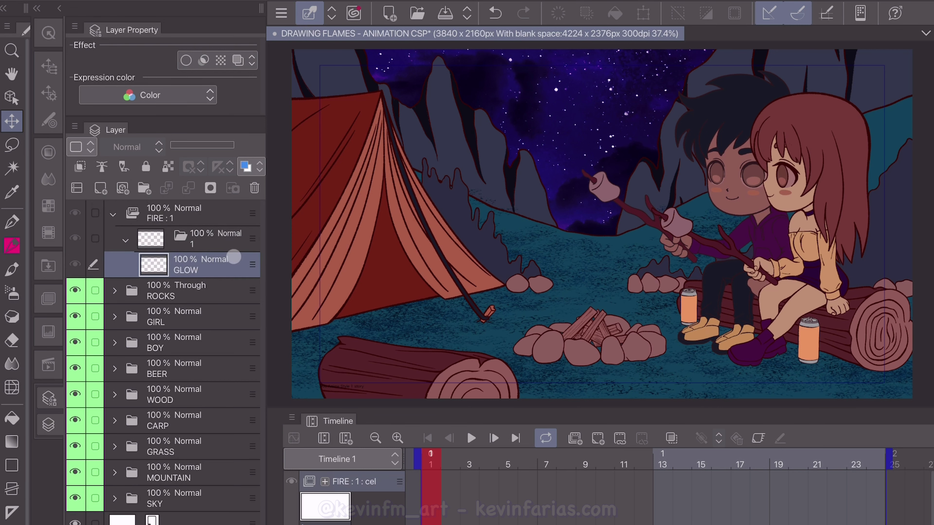
- Add two more raster layers above GLOW, naming them BASE and CENTER
click(102, 189)
double_click(198, 266)
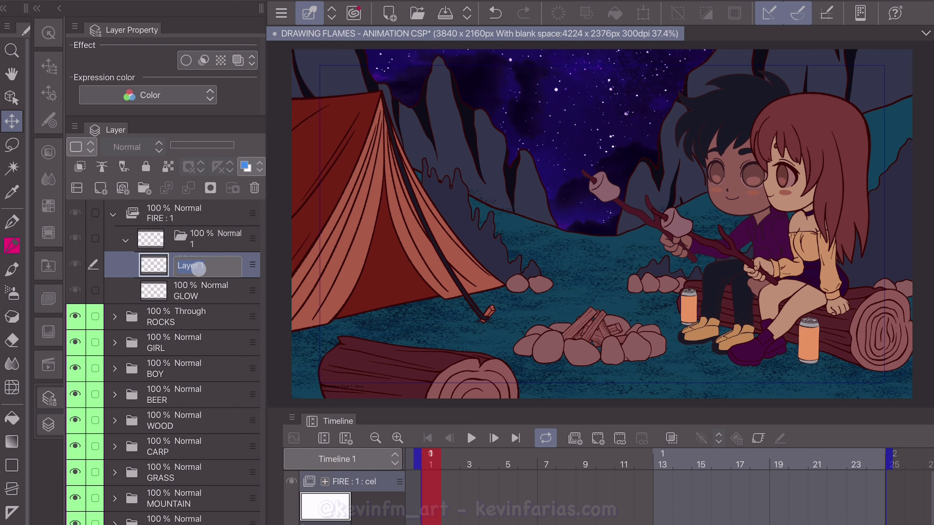
text(BASE)
key(Return)
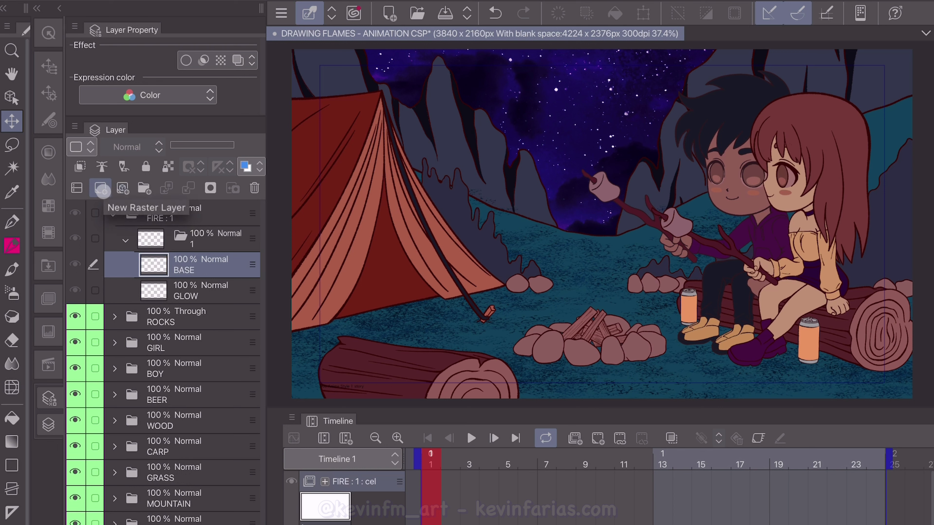
click(102, 189)
double_click(214, 272)
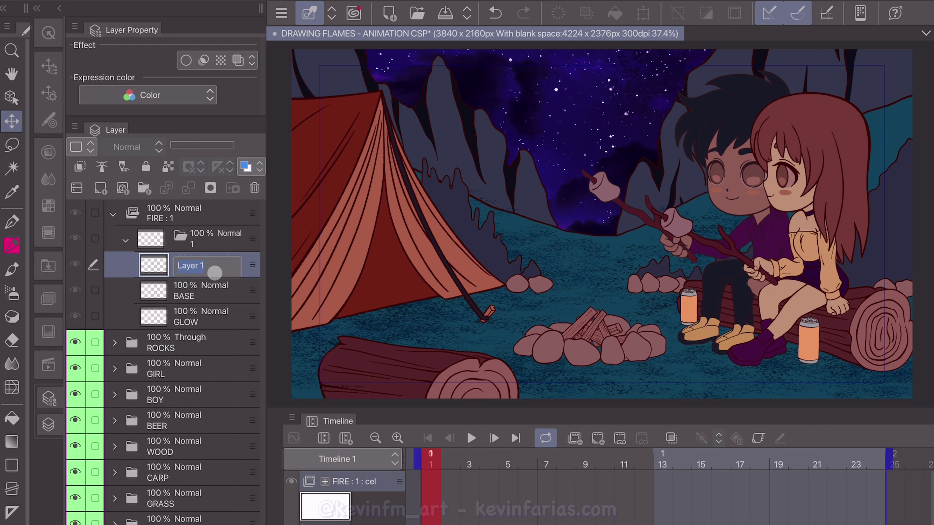
text(CENTER)
key(Return)
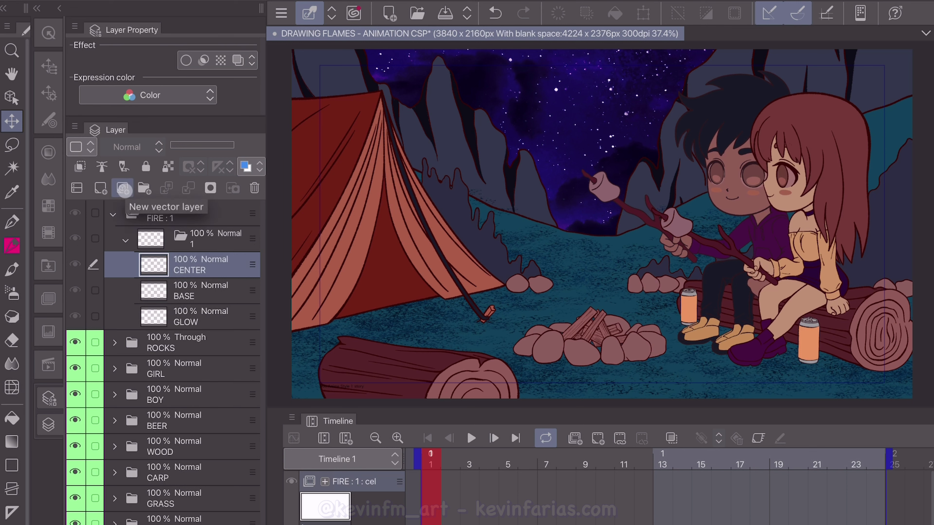
- Add a vector layer named LINE above CENTER, and assign cel 1 to frame 1 of the FIRE track
click(123, 188)
double_click(221, 270)
text(LINE)
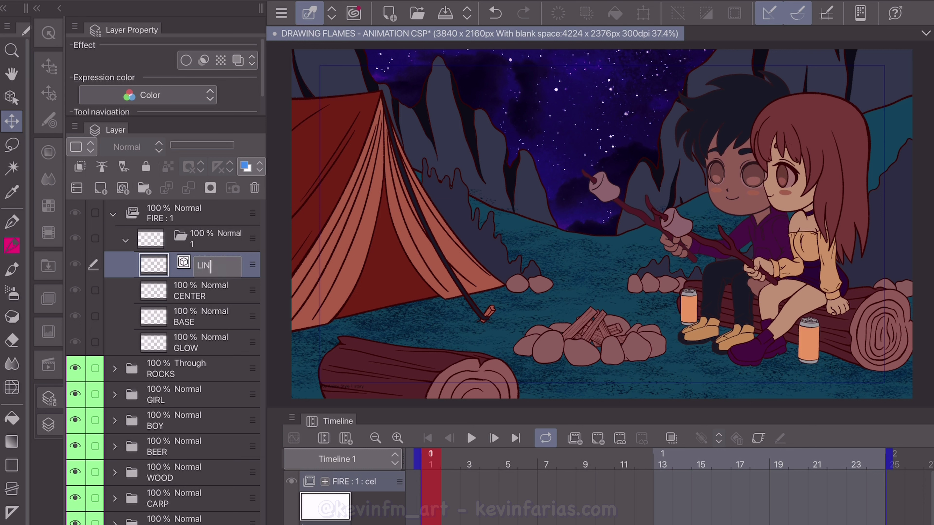
key(Return)
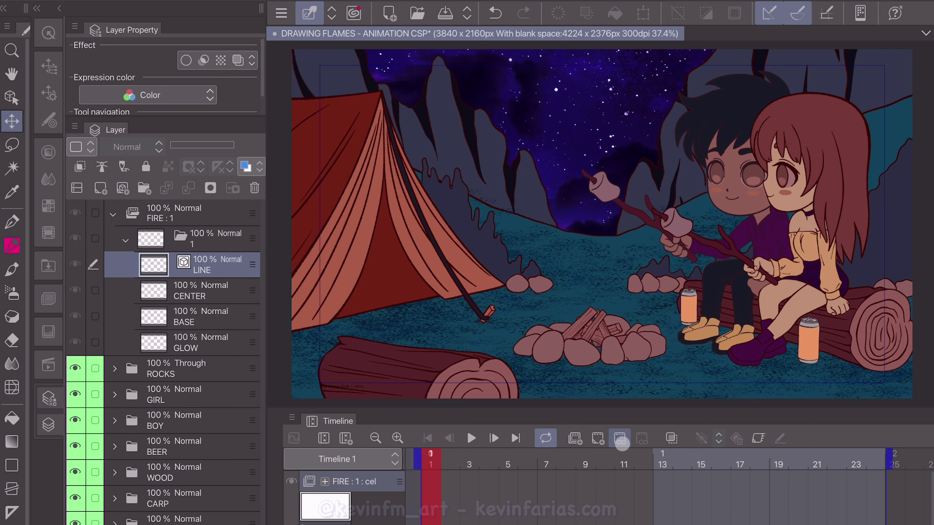
click(621, 441)
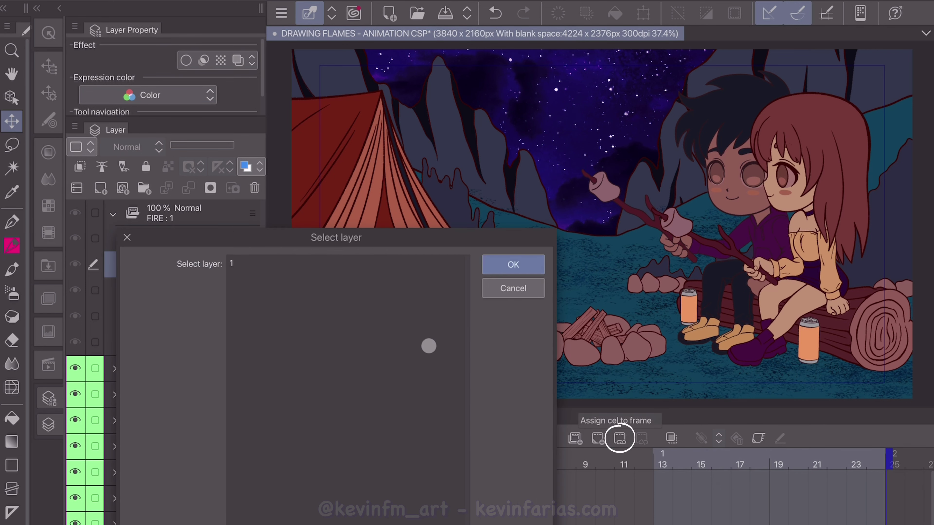
click(529, 268)
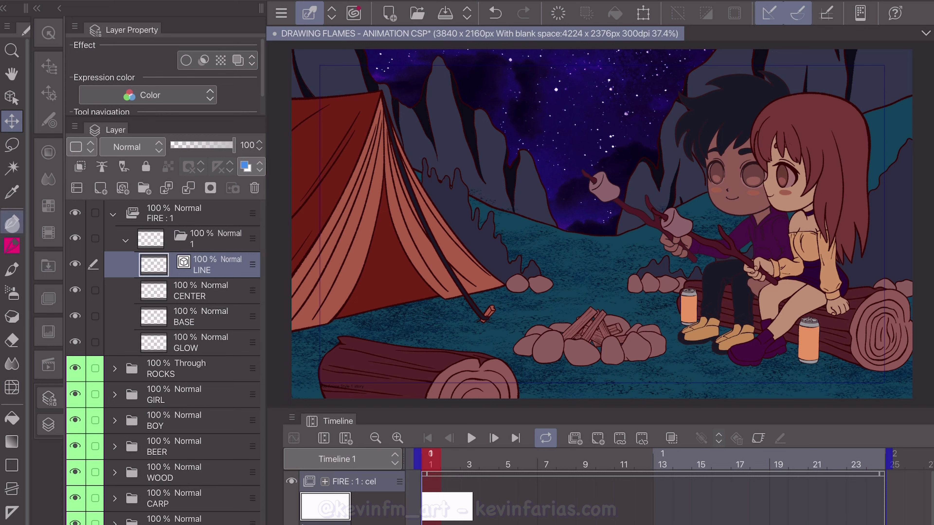
- Draw a closed yellow flame outline over the campfire on the LINE layer with the Textured pen
click(12, 222)
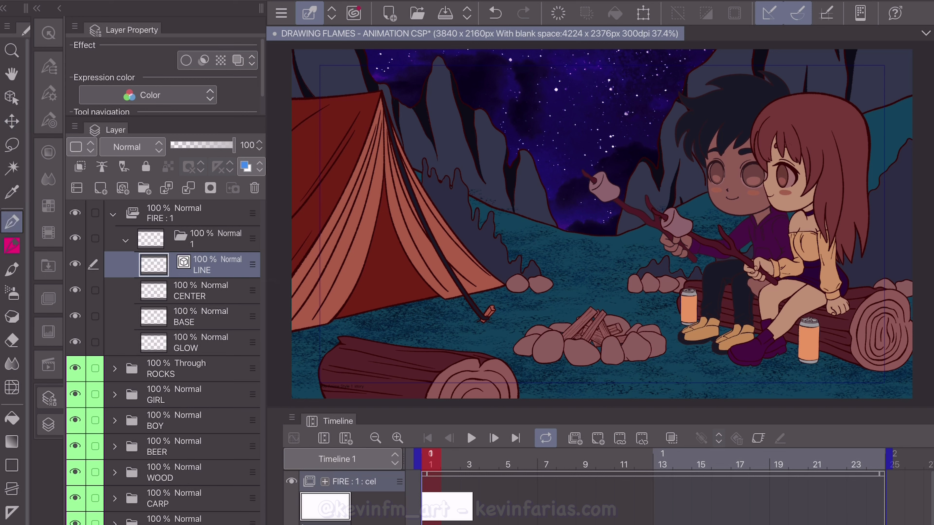
click(49, 68)
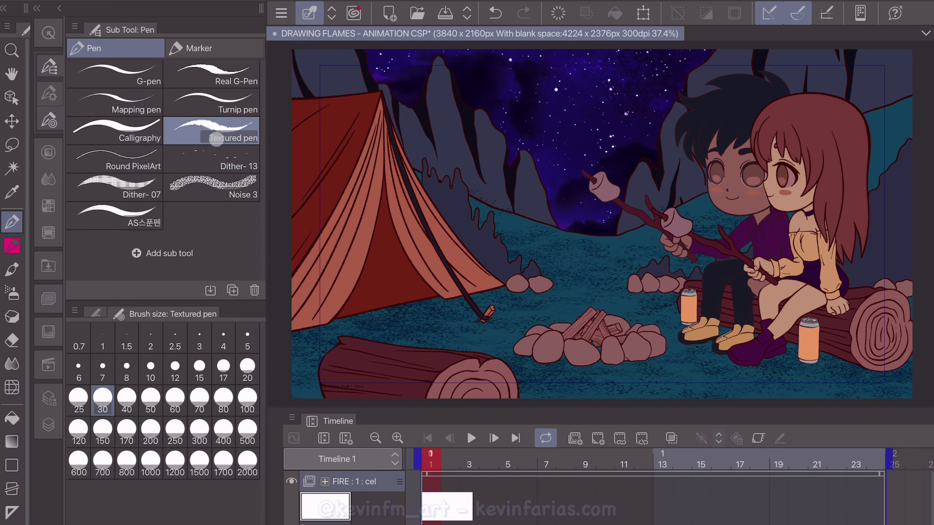
click(49, 399)
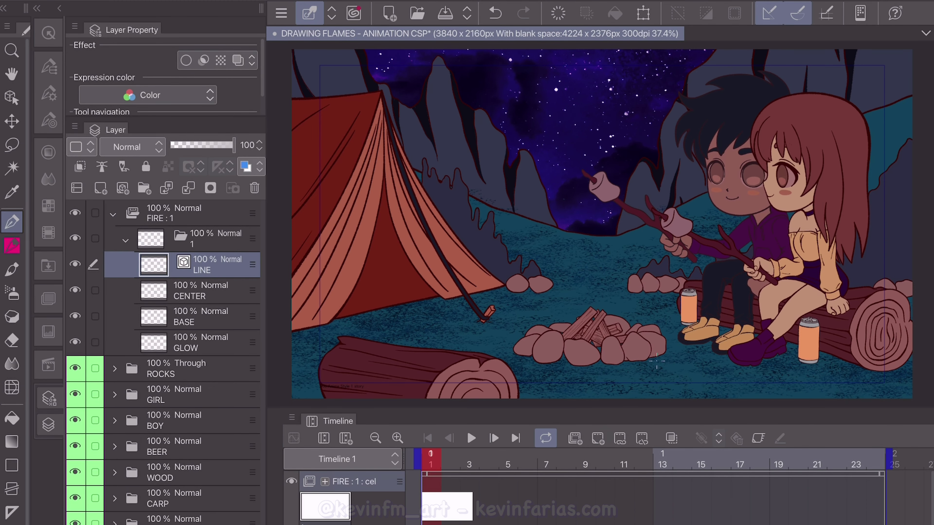
drag(516, 349, 514, 323)
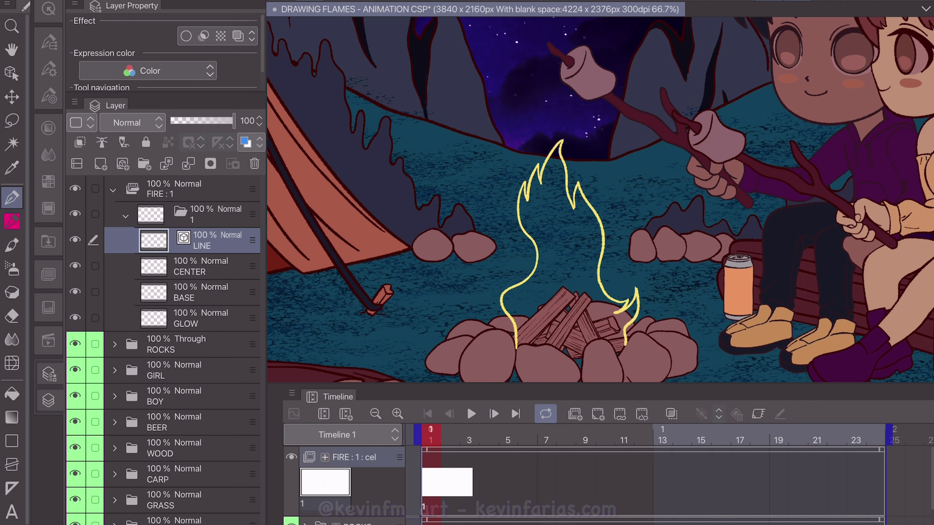
drag(558, 348, 516, 345)
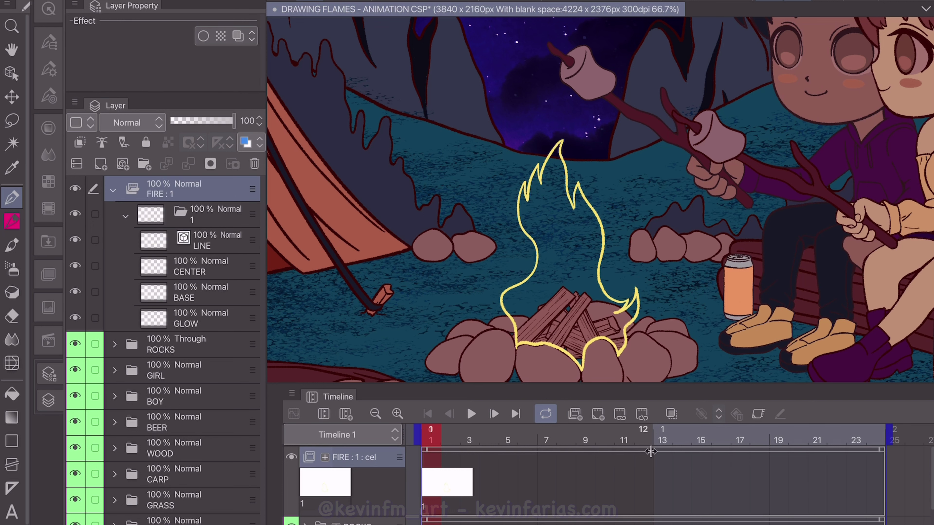
- Shorten the FIRE clip to end at frame 13 and assign cel 1 to frame 13
drag(882, 453, 680, 457)
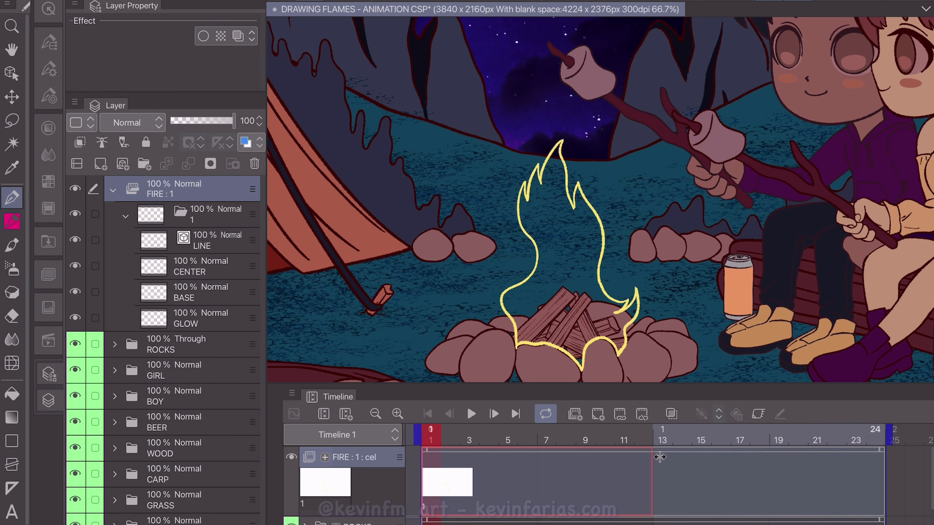
click(660, 475)
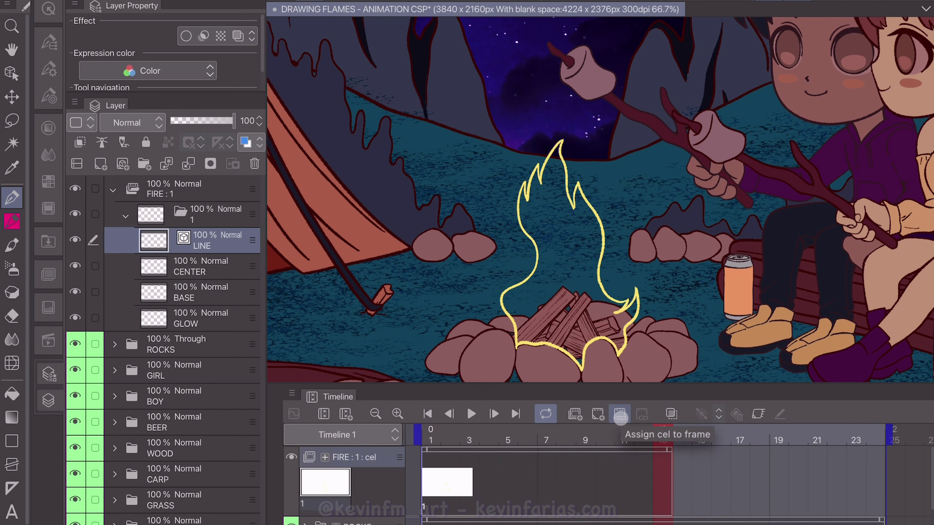
click(619, 414)
click(502, 240)
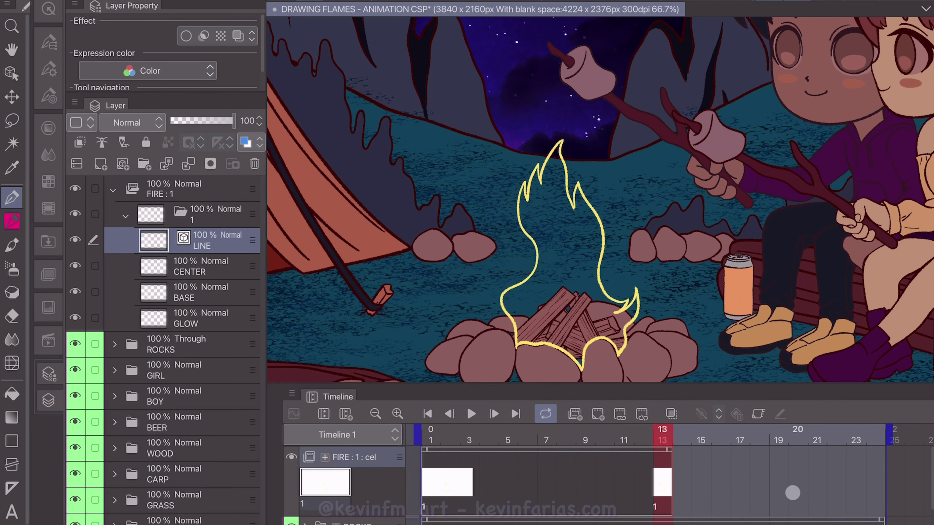
- Set the end of the playback range to frame 12 and return to frame 1
drag(692, 436, 656, 436)
key(space)
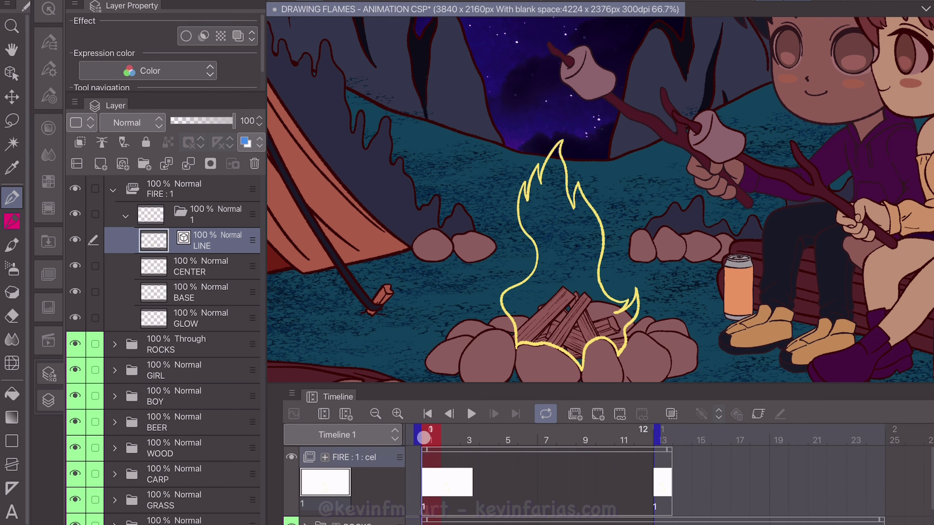
drag(480, 449, 434, 450)
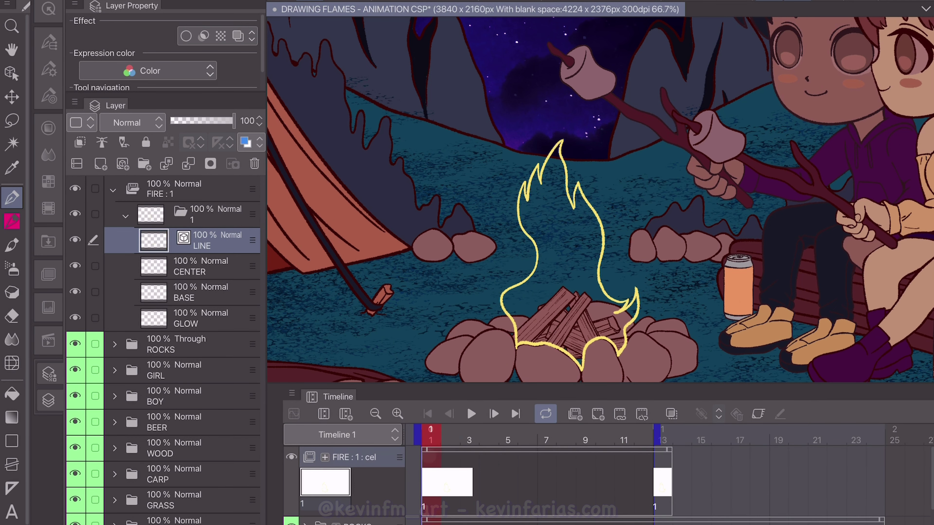
- Collapse cel folder 1, add a new animation cel at frame 3 of the FIRE track, and name it 3
drag(473, 437, 490, 438)
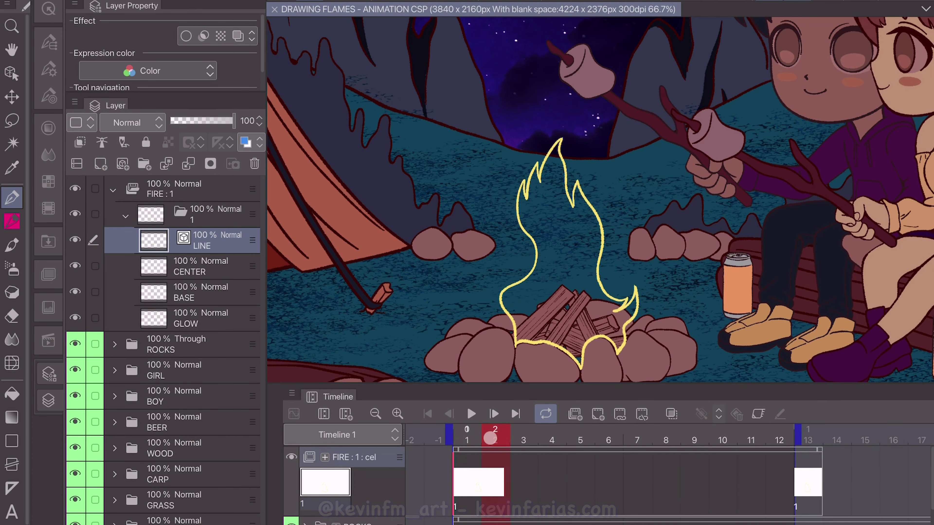
click(524, 438)
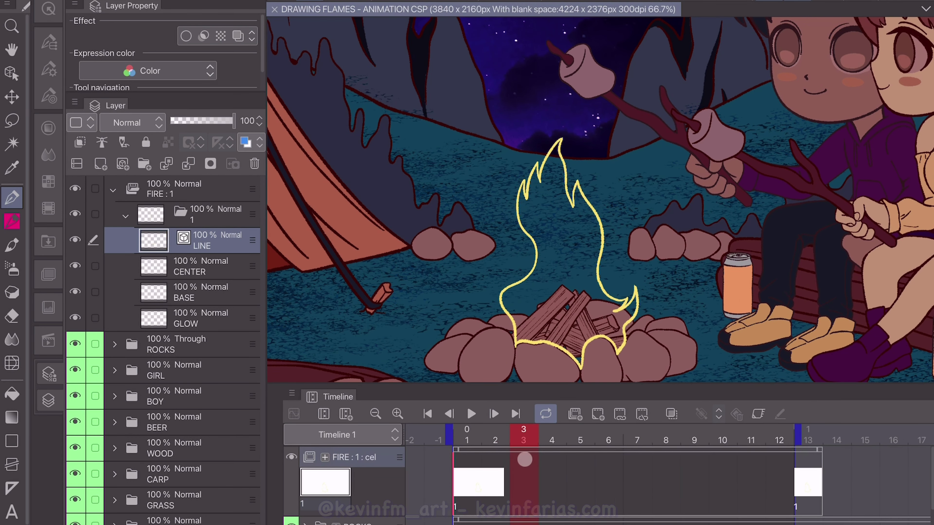
click(126, 216)
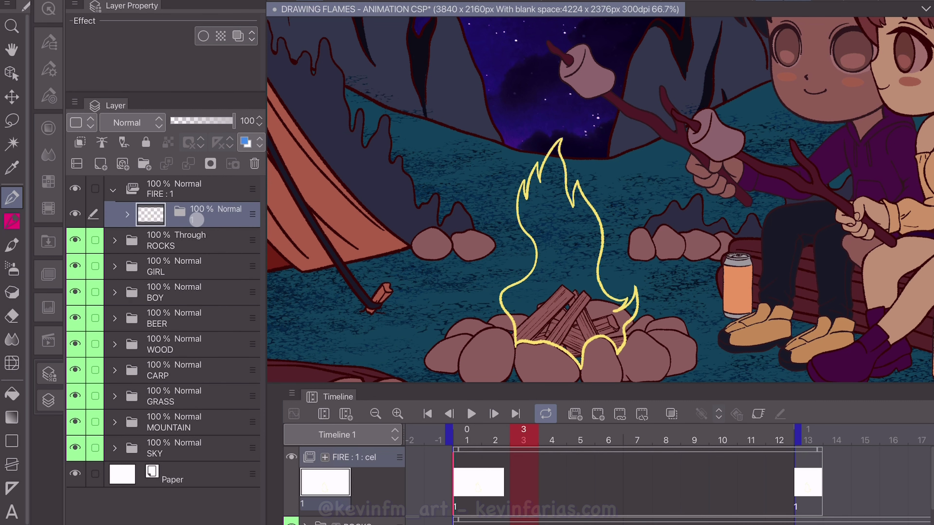
click(597, 415)
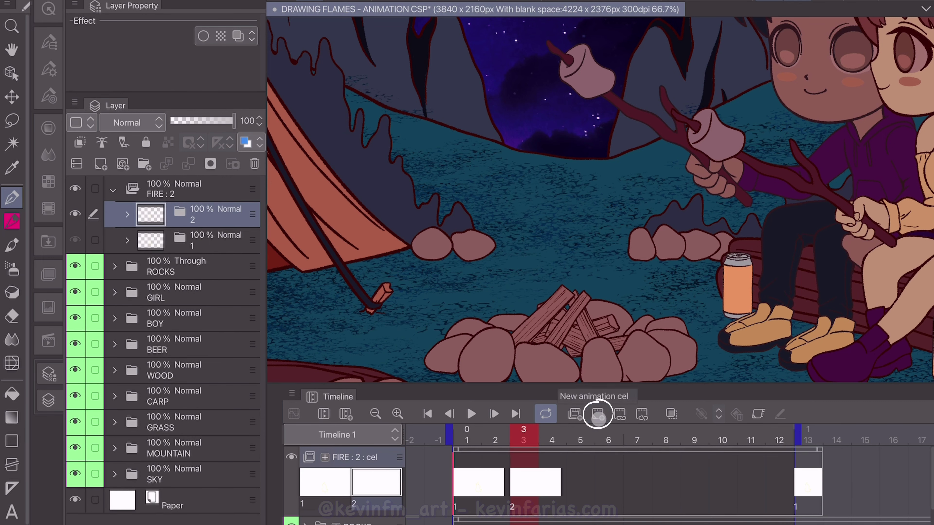
double_click(204, 219)
text(3)
key(Return)
- Draw a second flame outline with a small inner flame on cel 3's LINE layer, using onion skin as a temporary guide
click(127, 215)
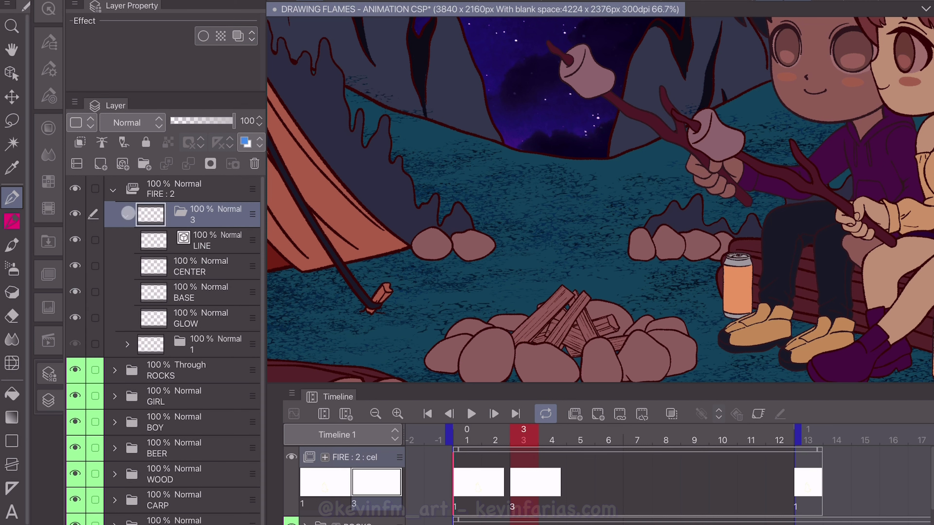
click(127, 348)
click(126, 346)
click(222, 240)
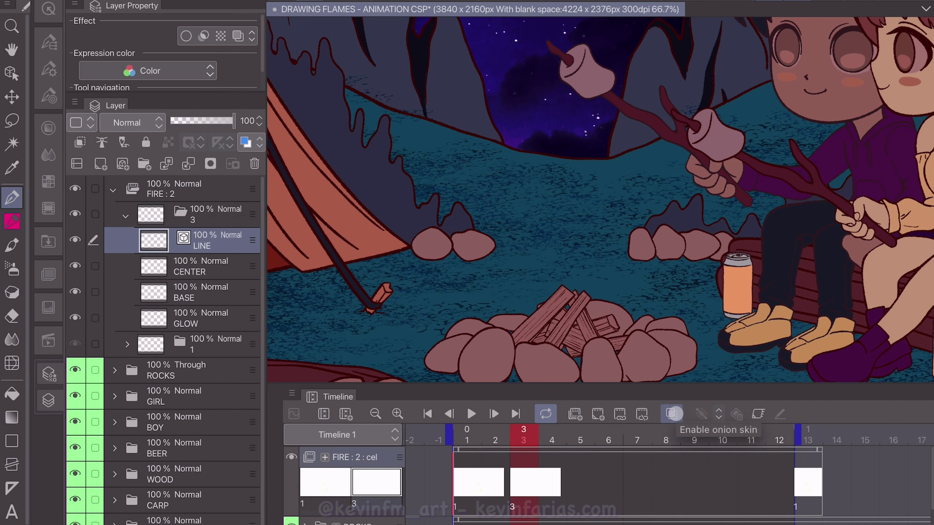
click(671, 414)
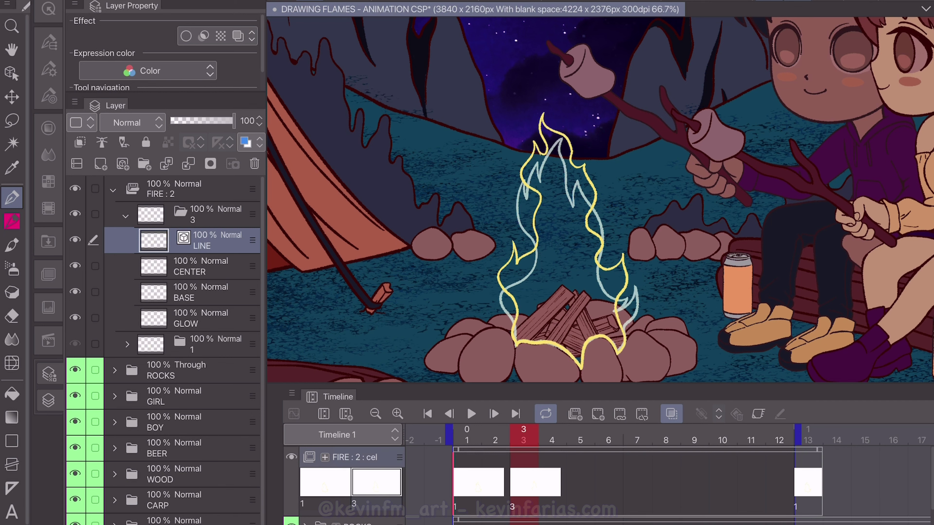
click(671, 413)
- Collapse cel folder 3, add animation cel 5 at frame 5, and make its LINE layer active
click(126, 216)
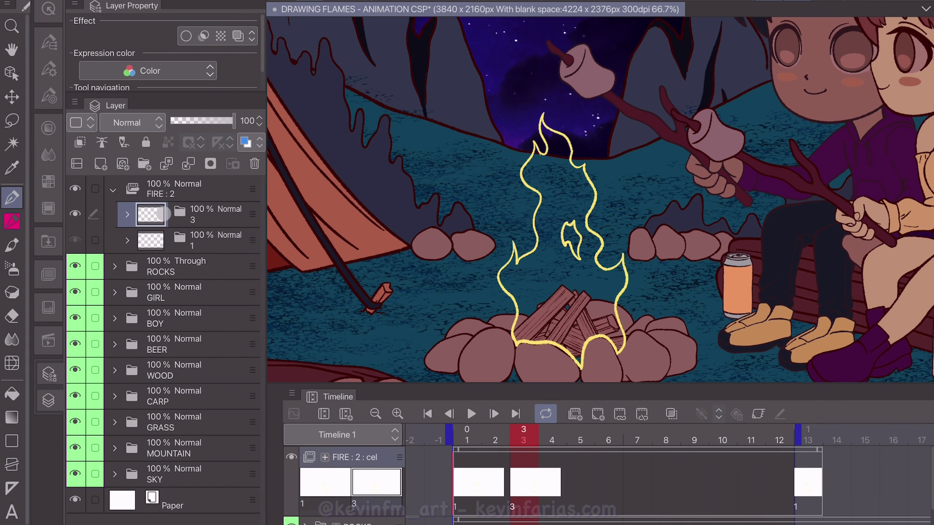
drag(523, 438, 581, 437)
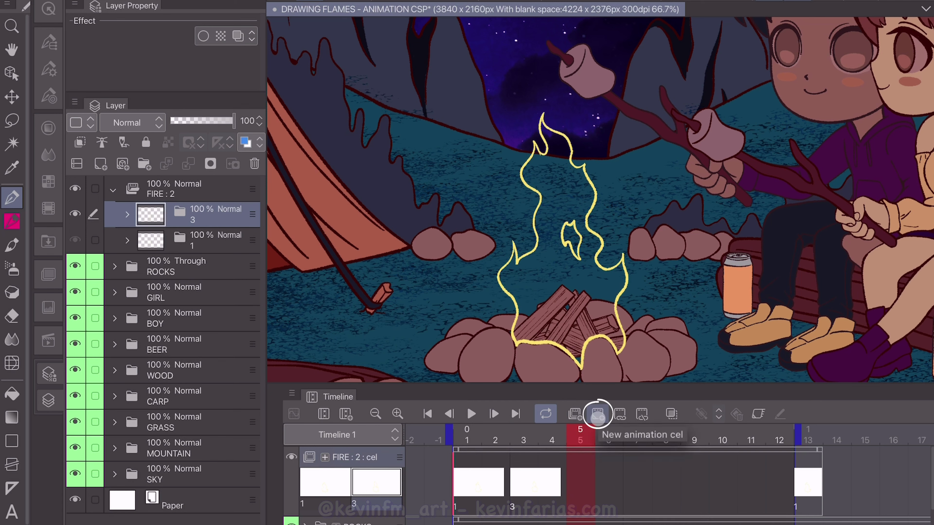
click(597, 413)
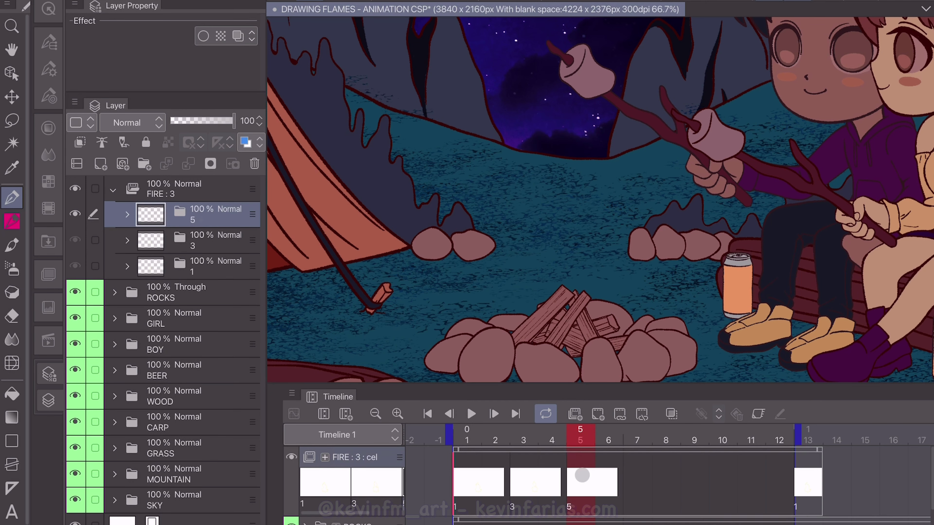
click(125, 216)
click(219, 239)
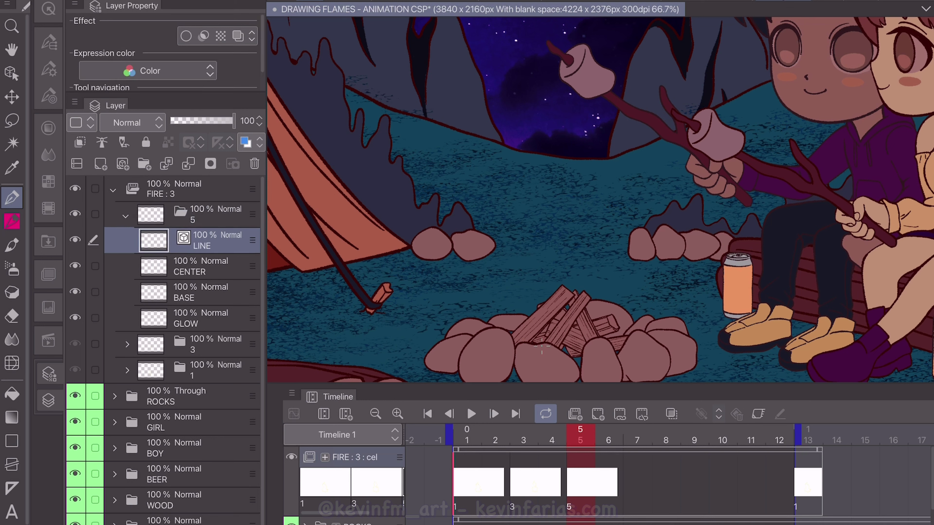
- Draw a flame outline with a curled, jagged tip and a side tongue on cel 5's LINE layer, using onion skin as a temporary guide
click(671, 413)
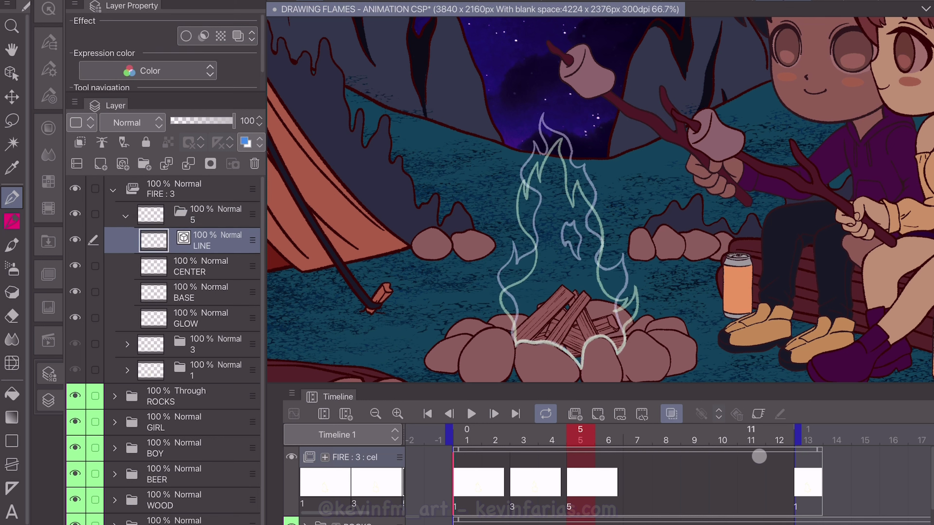
mouse_move(797, 435)
mouse_down()
mouse_move(825, 435)
mouse_move(797, 435)
mouse_move(792, 454)
mouse_up()
click(578, 469)
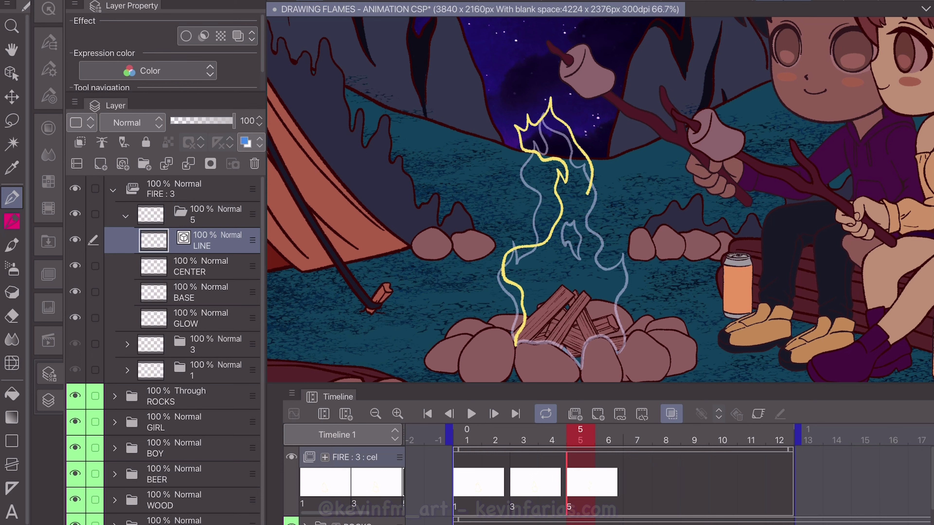
mouse_move(621, 249)
mouse_down()
mouse_move(630, 281)
mouse_move(618, 353)
mouse_move(614, 346)
mouse_move(582, 369)
mouse_move(515, 344)
mouse_up()
click(670, 415)
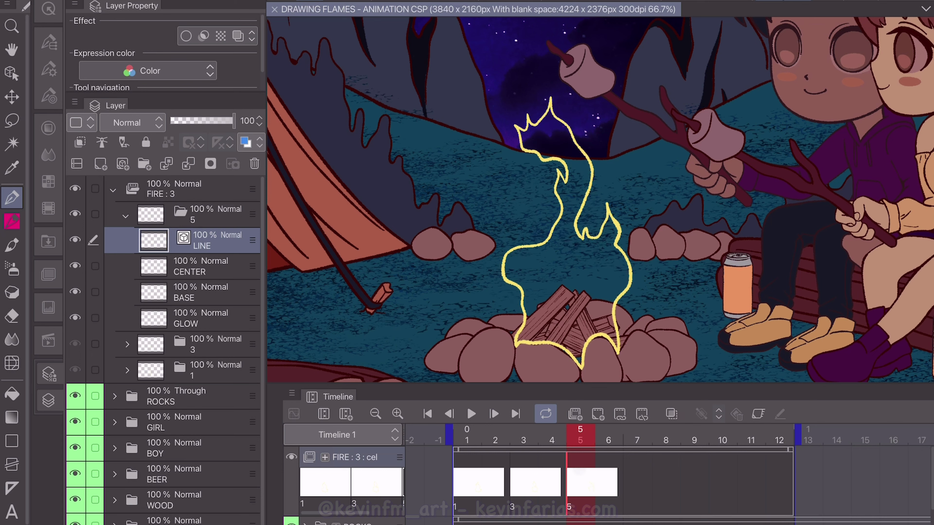
- Collapse cel folder 5, add an animation cel named 7 at frame 7, and make its LINE layer active
click(126, 216)
drag(588, 434, 632, 436)
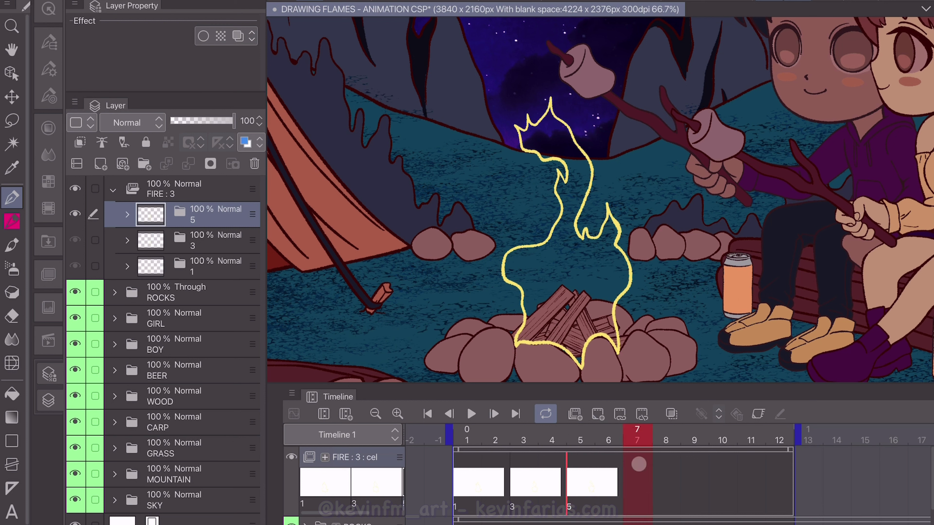
click(597, 414)
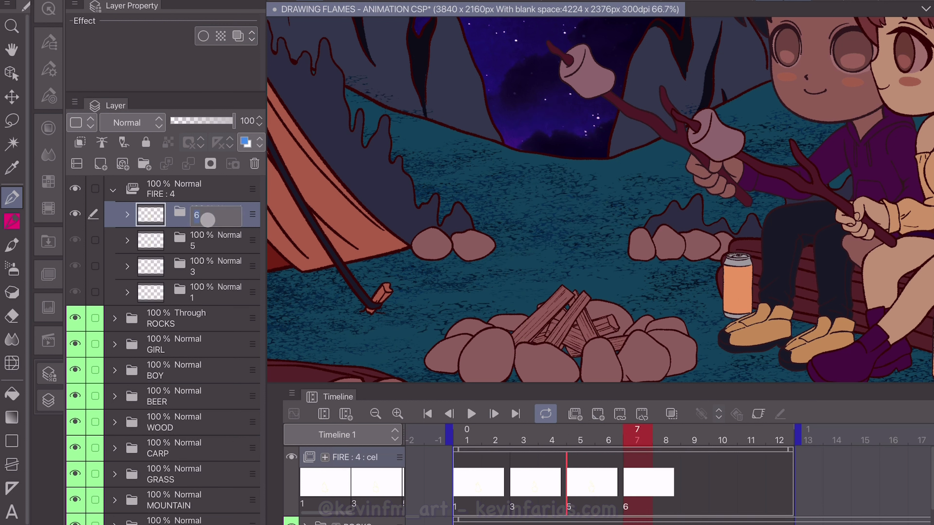
click(127, 214)
click(220, 247)
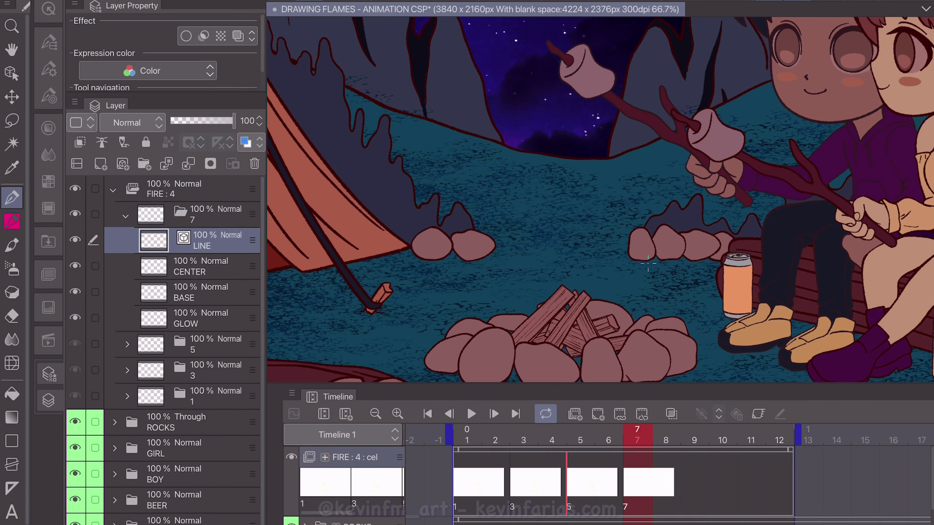
- Enable onion skin, extend the timeline to include the repeated cel 1 at frame 13, and return to frame 7
click(672, 415)
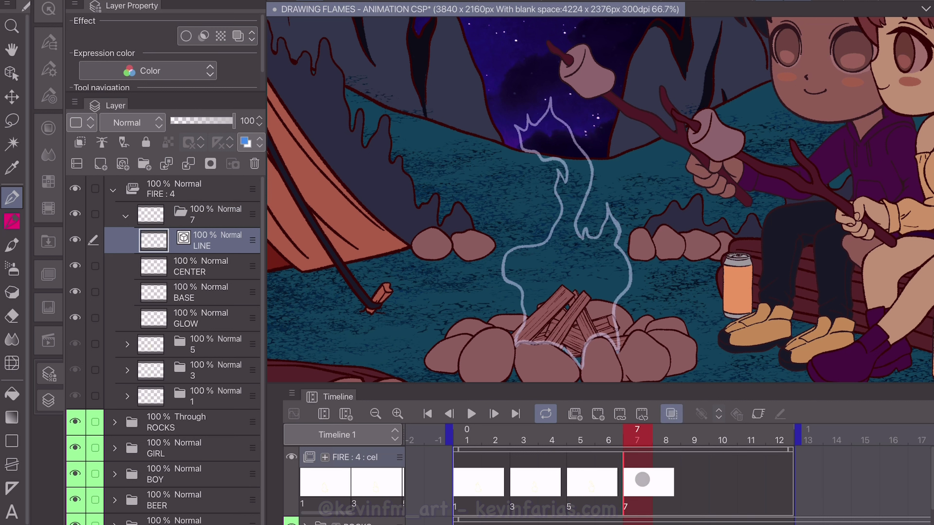
click(788, 468)
click(811, 457)
mouse_move(792, 449)
mouse_down()
mouse_move(820, 450)
mouse_move(810, 435)
mouse_move(826, 434)
mouse_up()
click(803, 475)
click(621, 414)
click(512, 242)
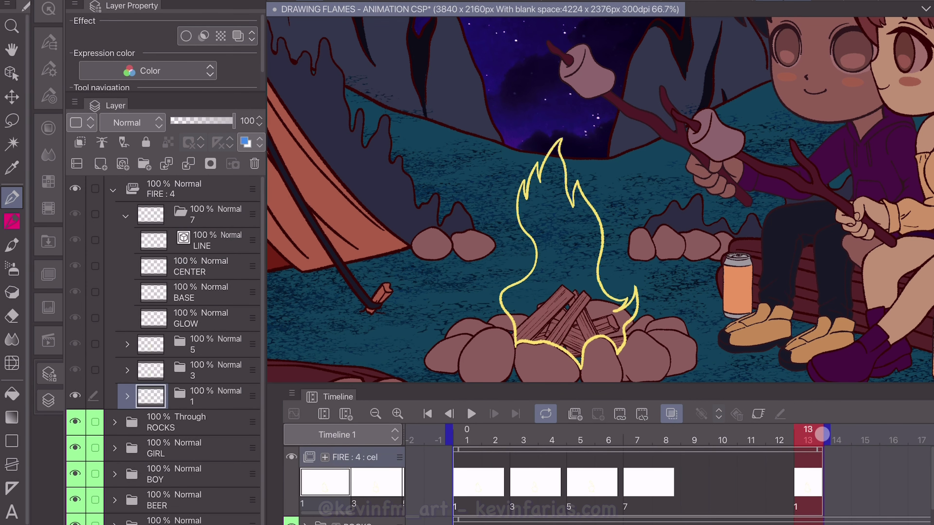
click(641, 473)
- Draw a narrower flame outline with three detached flame pieces above it on cel 7's LINE layer, and turn off onion skin
drag(499, 310, 515, 347)
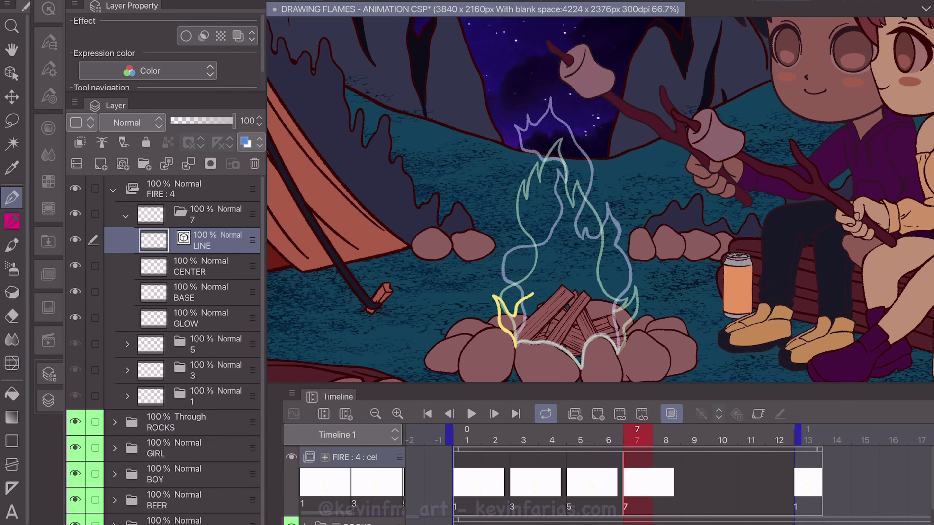
mouse_move(534, 294)
mouse_down()
mouse_move(524, 258)
mouse_move(568, 208)
mouse_up()
drag(561, 170, 593, 244)
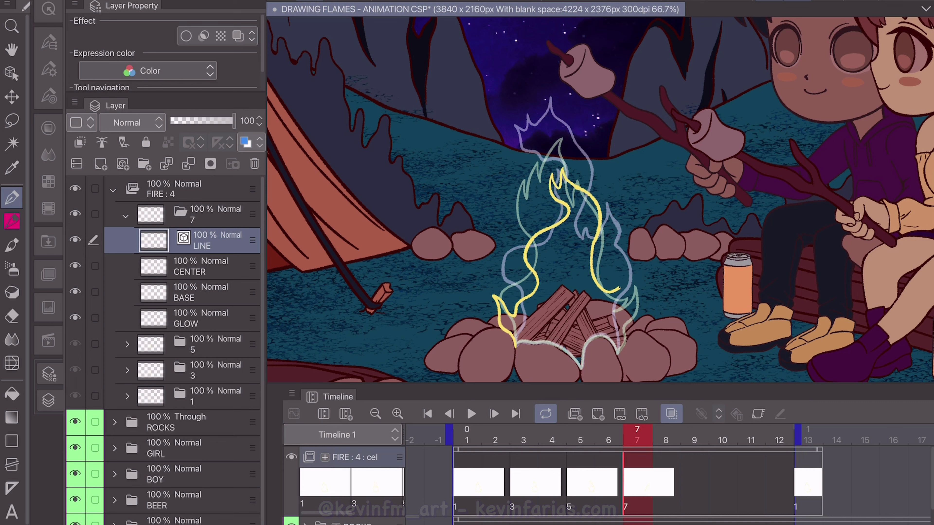
mouse_move(606, 335)
mouse_down()
mouse_move(581, 370)
mouse_move(515, 343)
mouse_up()
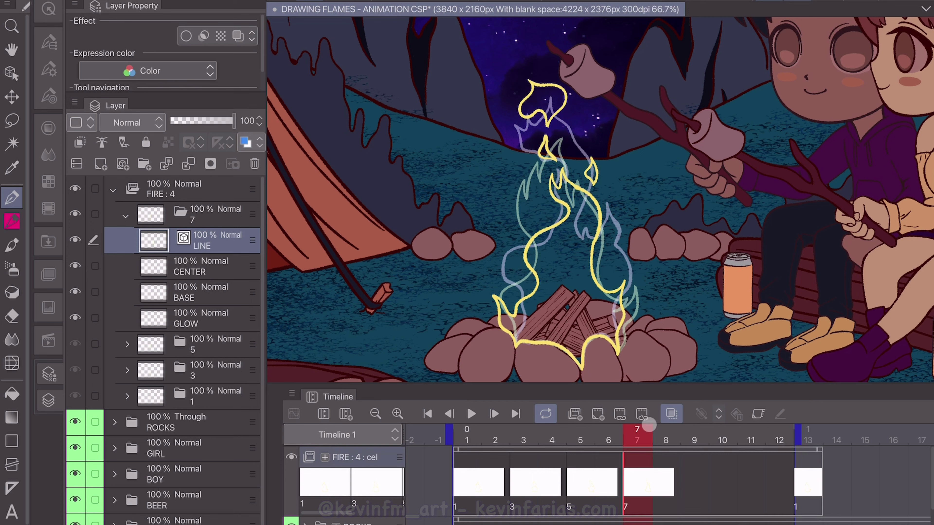
click(671, 413)
- Collapse cel folder 7, add animation cel 9 at frame 9, and make its LINE layer active
mouse_move(637, 440)
mouse_down()
mouse_move(552, 440)
mouse_move(720, 440)
mouse_move(468, 443)
mouse_move(637, 448)
mouse_move(625, 435)
mouse_move(694, 435)
mouse_up()
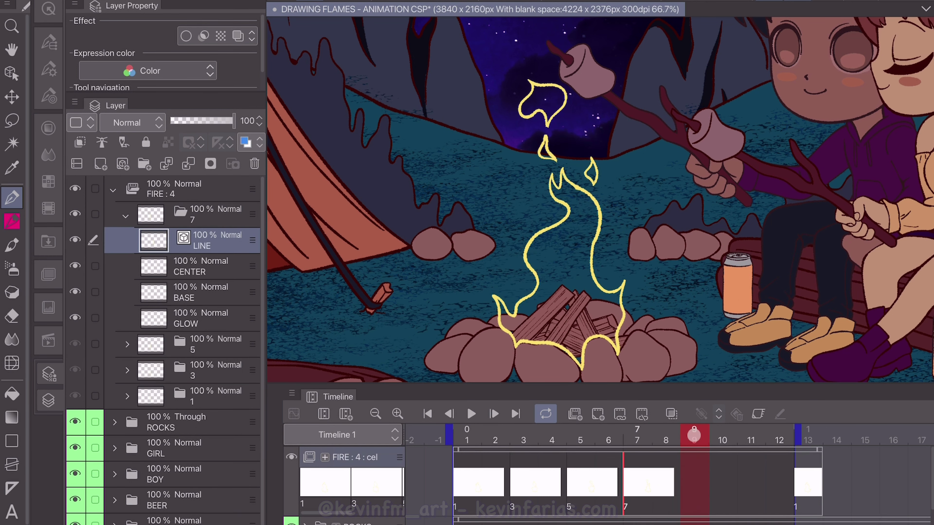
click(126, 216)
click(221, 215)
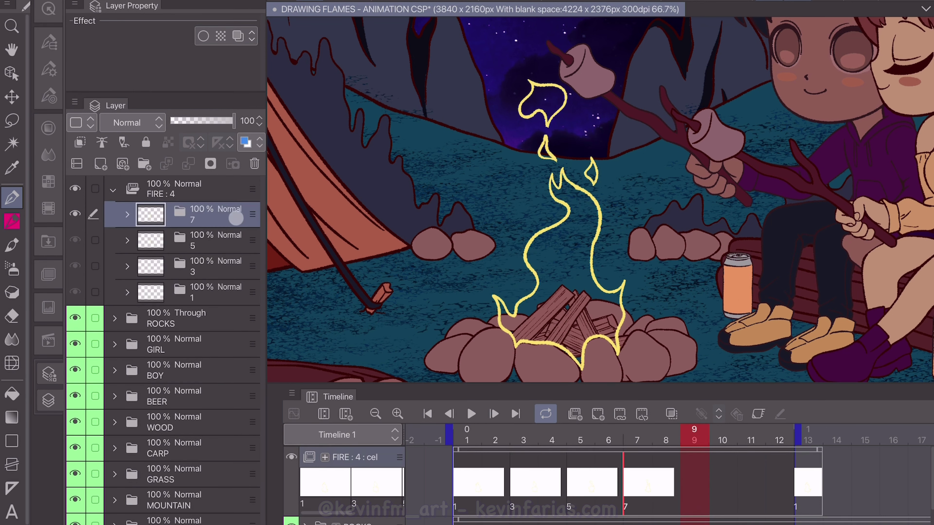
click(598, 415)
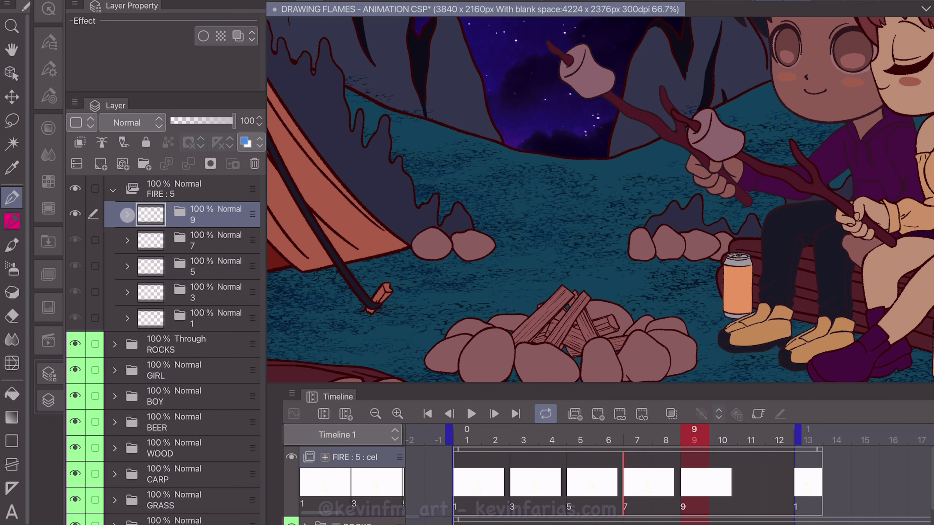
click(125, 215)
click(221, 236)
click(695, 481)
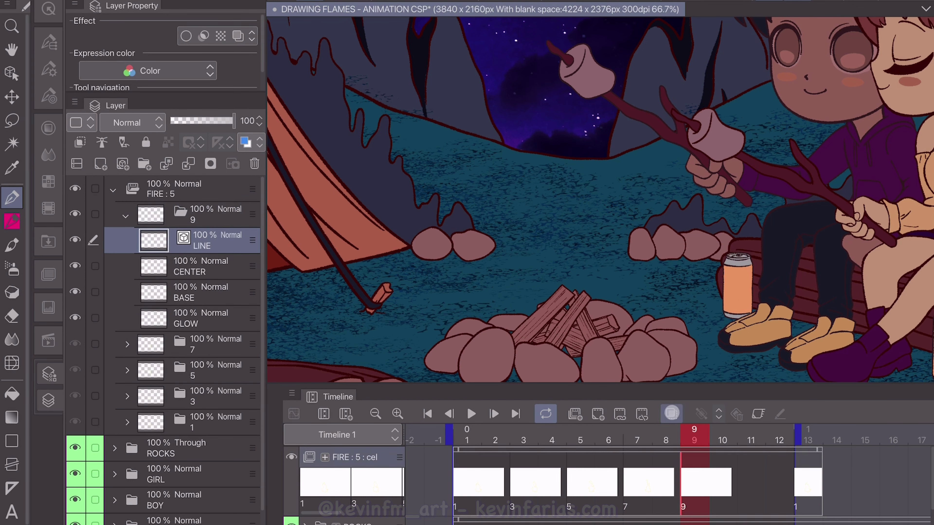
- Draw a flame outline with several tongues and a small detached flame high above on cel 9's LINE layer, using onion skin temporarily
click(671, 414)
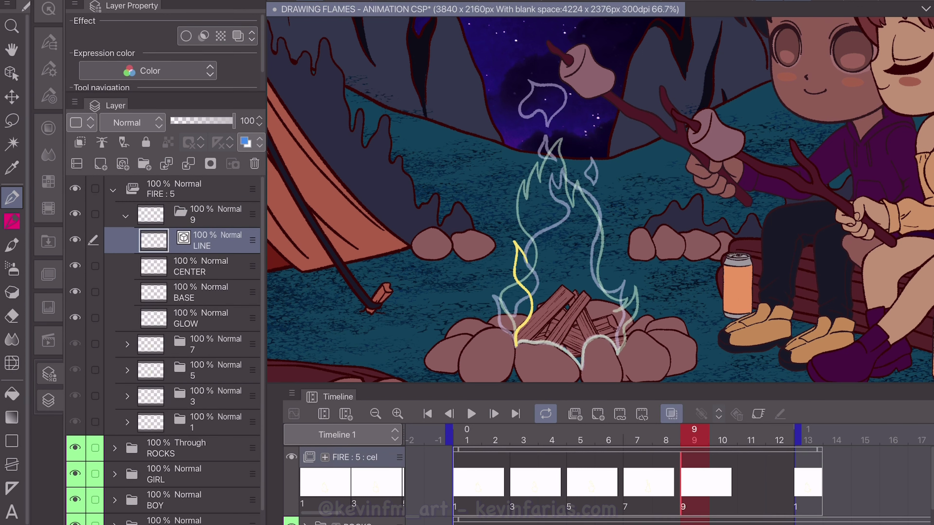
mouse_move(569, 183)
mouse_down()
mouse_move(606, 354)
mouse_move(517, 344)
mouse_up()
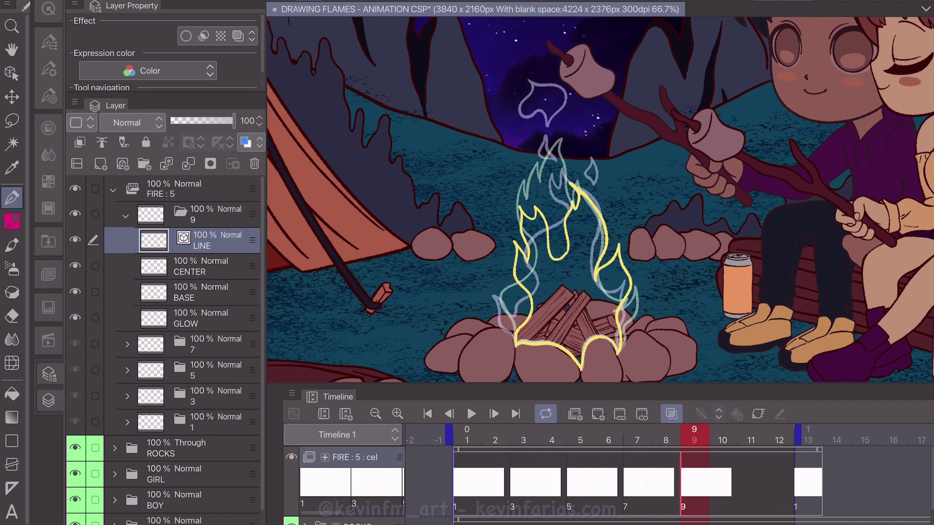
click(672, 413)
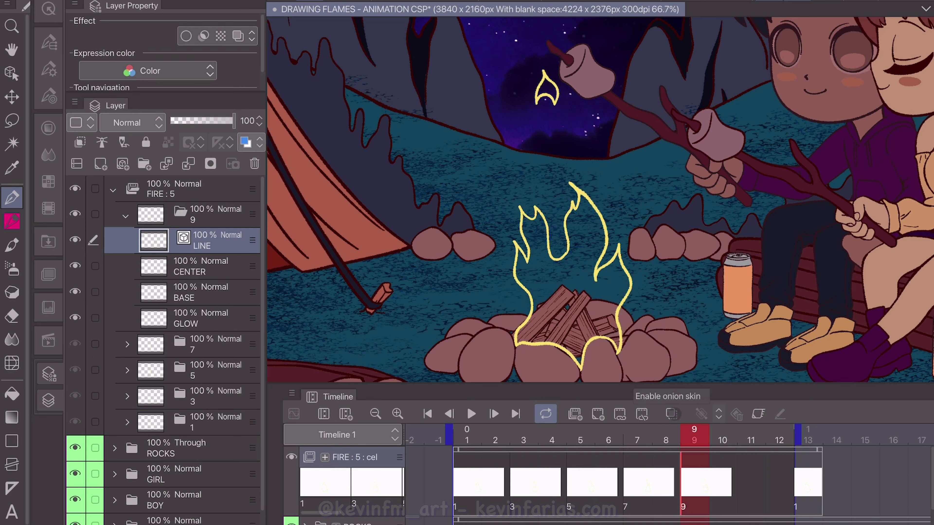
- Add an animation cel at frame 11, collapse cel folder 9, rename the new cel 11, and make its LINE layer active
drag(683, 437, 748, 450)
click(597, 414)
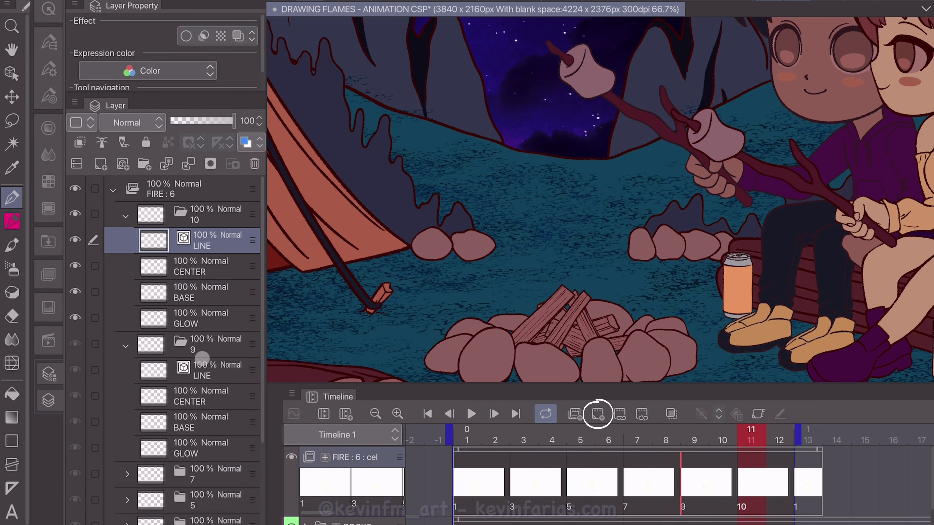
click(128, 347)
double_click(224, 217)
text(11)
key(Return)
click(228, 240)
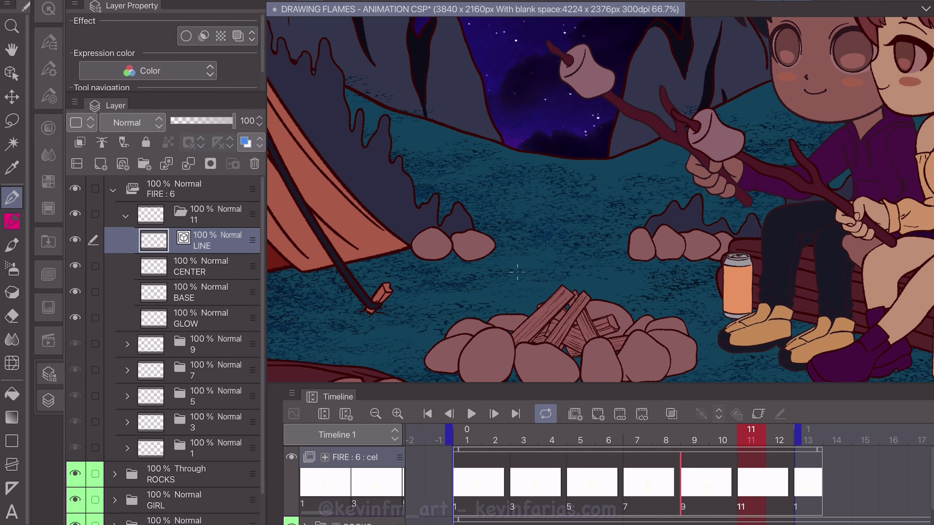
- Draw a flame outline with a small detached diamond-shaped spark on cel 11's LINE layer, using onion skin as a temporary guide
click(671, 414)
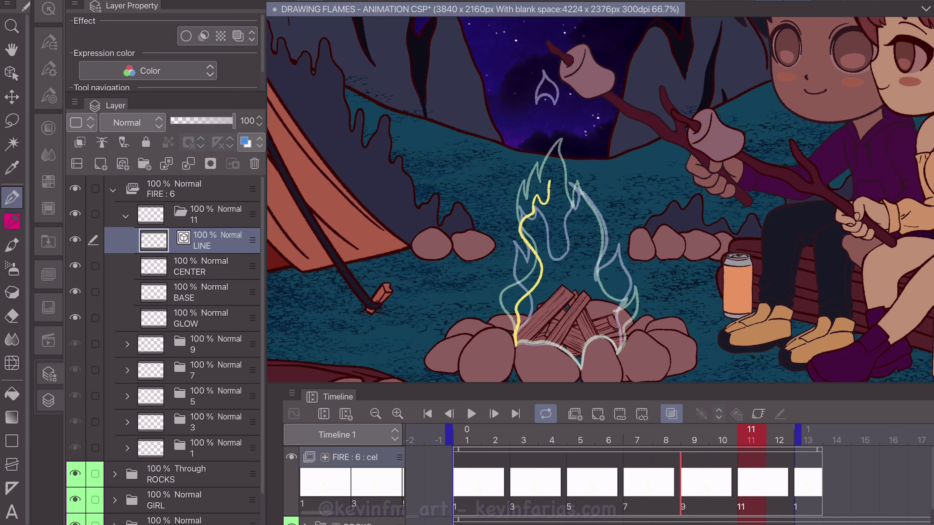
drag(616, 352, 533, 344)
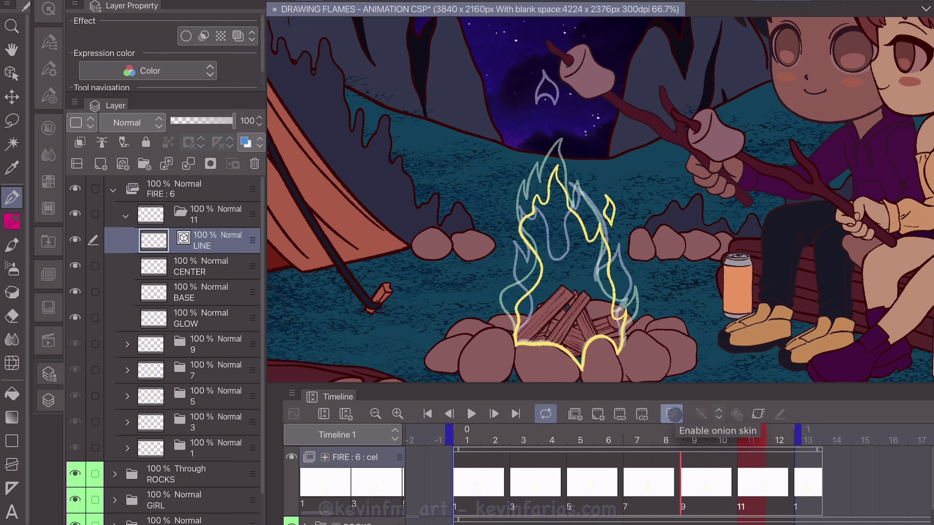
click(671, 414)
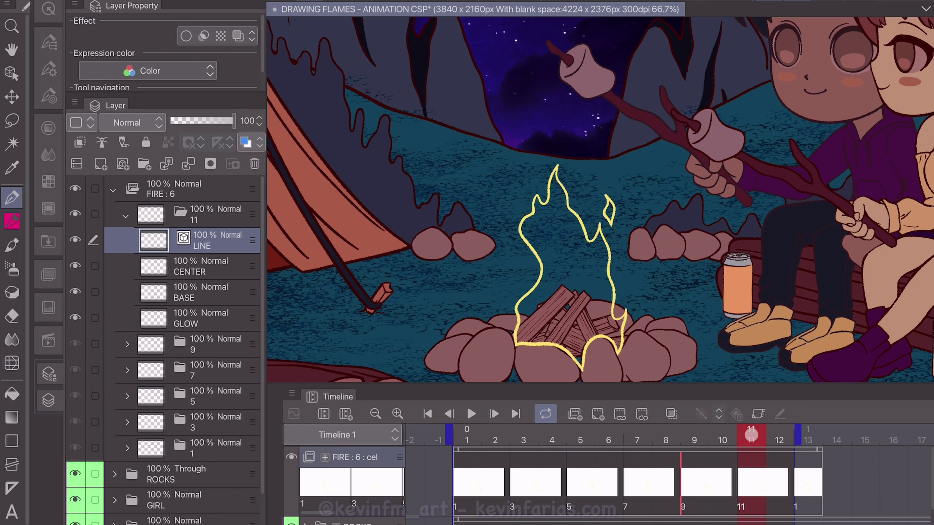
- Add in-between animation cel 2 at frame 2 of the FIRE track and make its LINE layer active
drag(751, 435, 741, 464)
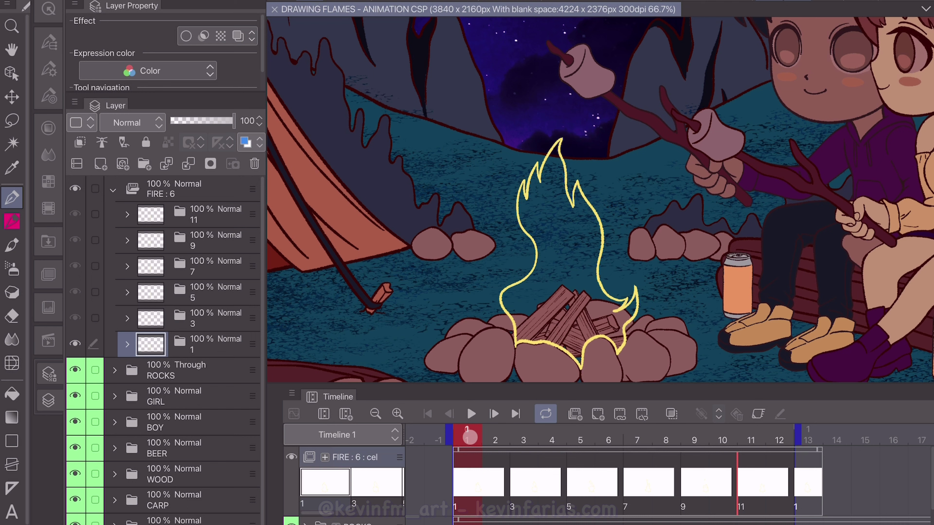
drag(470, 437, 492, 449)
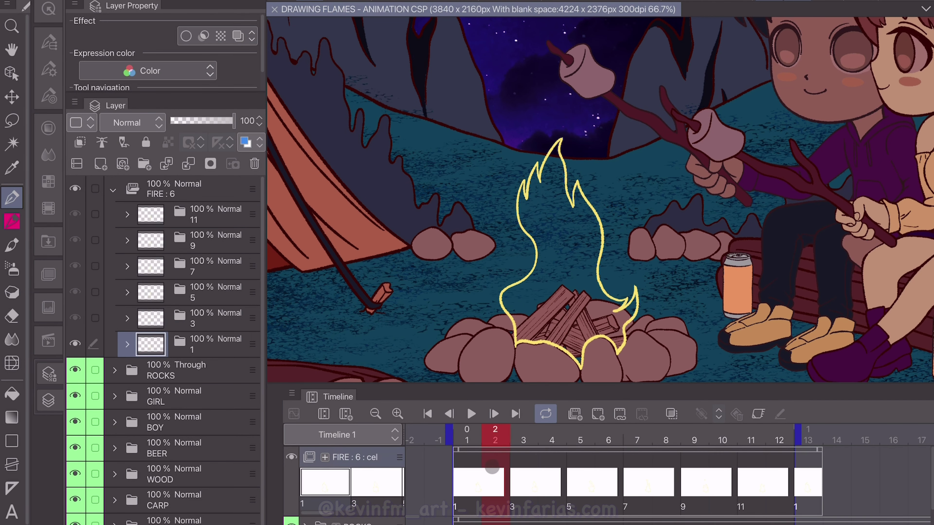
click(598, 414)
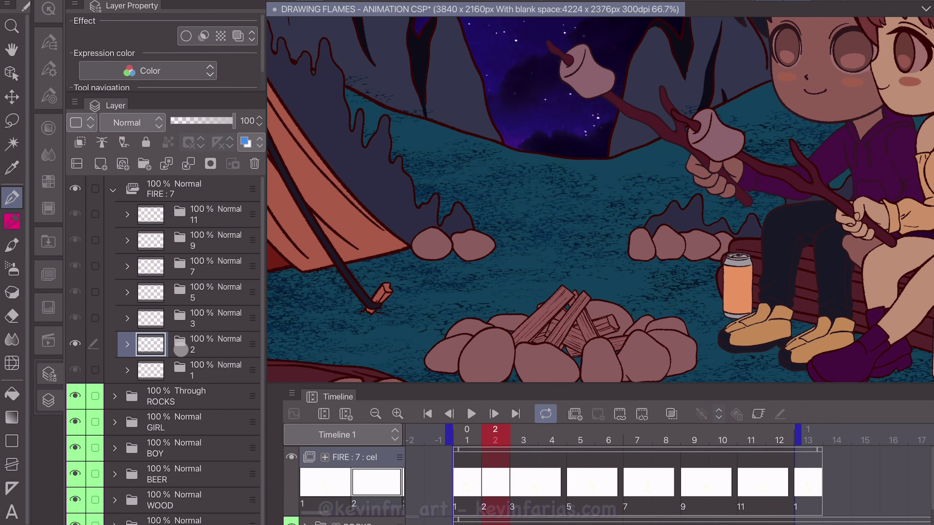
click(127, 345)
click(210, 371)
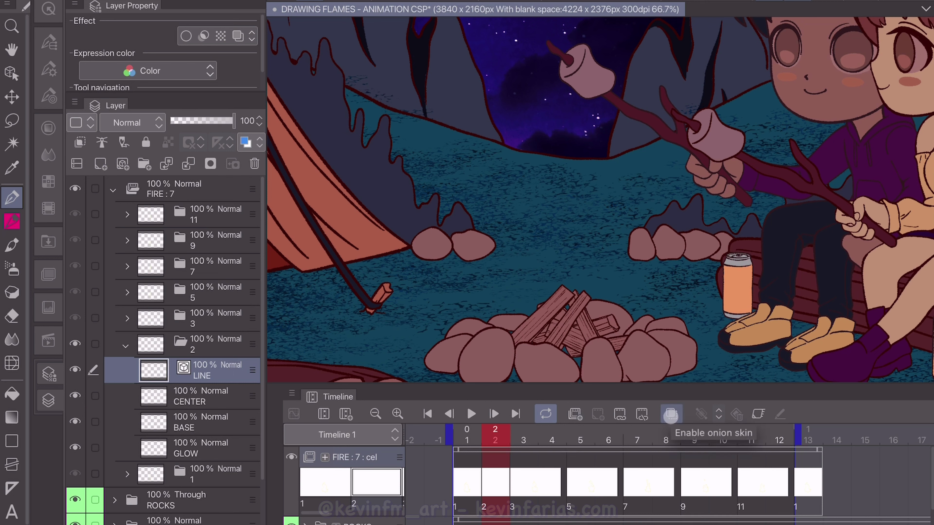
- Draw the in-between flame outline with a small inner flame on cel 2's LINE layer, guided by onion skin from cels 1 and 3
click(670, 415)
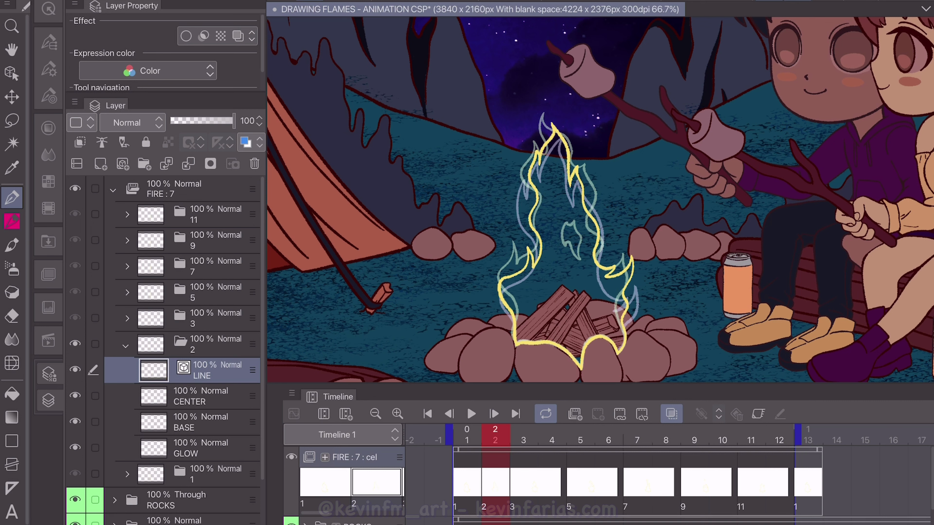
click(672, 414)
mouse_move(489, 435)
mouse_down()
mouse_move(532, 435)
mouse_move(464, 435)
mouse_move(552, 434)
mouse_move(494, 434)
mouse_up()
click(672, 414)
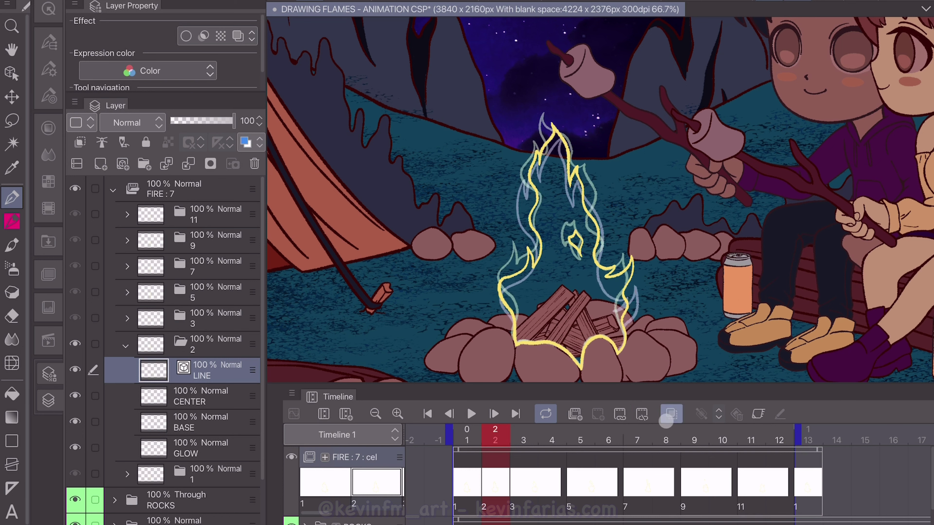
click(672, 415)
- Collapse cel folder 2, add in-between animation cel 4 at frame 4, and make its LINE layer active
click(510, 444)
drag(510, 443, 553, 452)
click(125, 346)
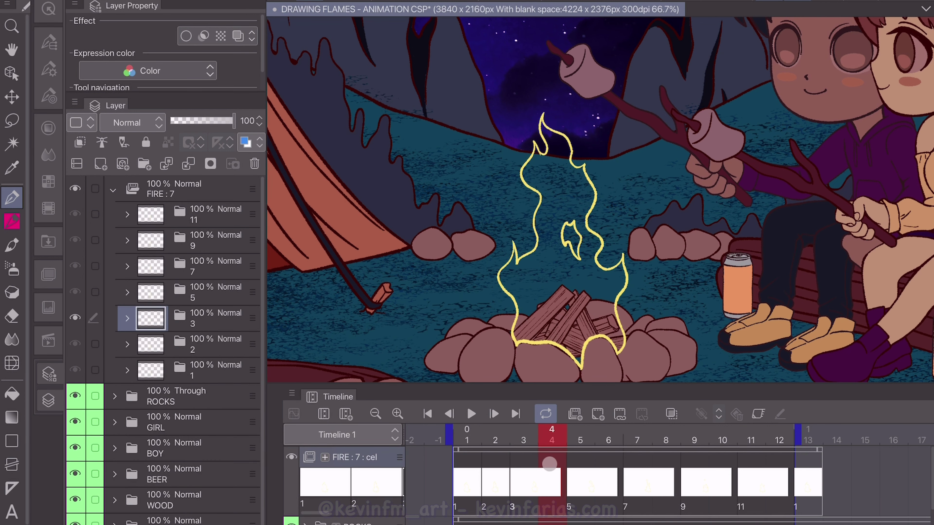
click(597, 415)
click(214, 345)
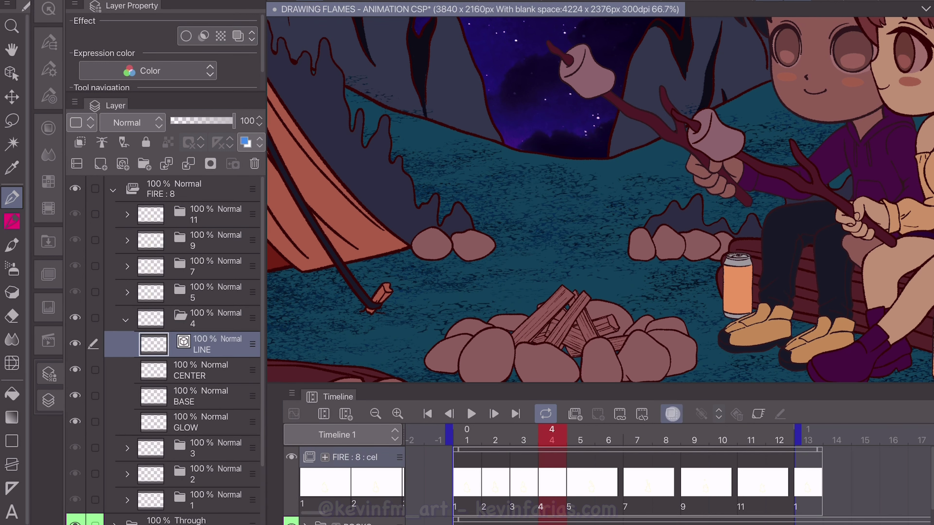
- Draw the in-between flame outline on cel 4's LINE layer, guided by onion skin from cels 3 and 5
click(671, 414)
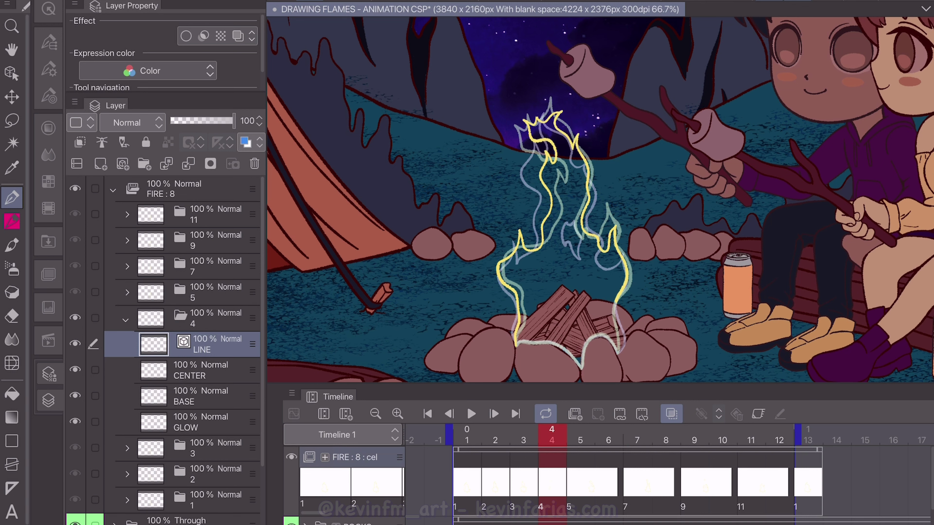
click(671, 417)
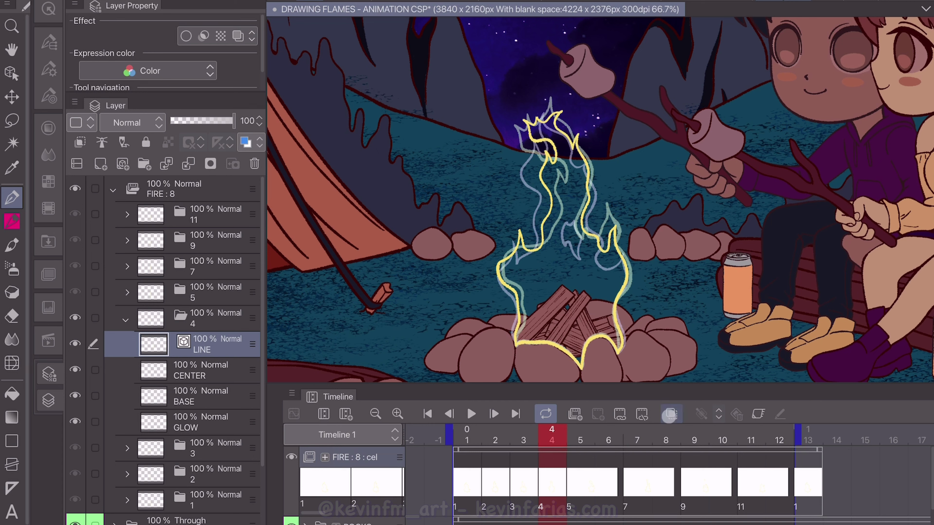
- Collapse cel folder 4, add in-between animation cel 6 at frame 6, and make its LINE layer active
mouse_move(542, 434)
mouse_down()
mouse_move(589, 440)
mouse_move(526, 447)
mouse_move(581, 454)
mouse_up()
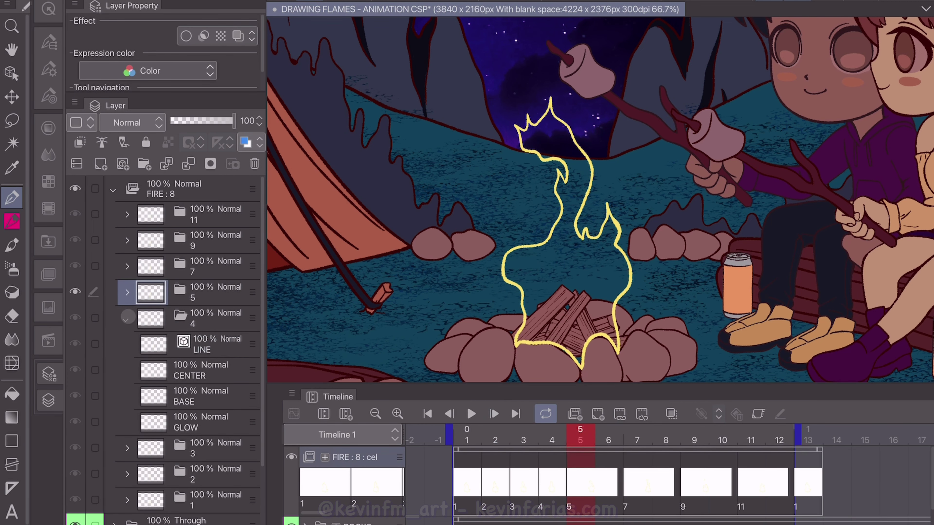
click(127, 317)
click(609, 440)
click(597, 415)
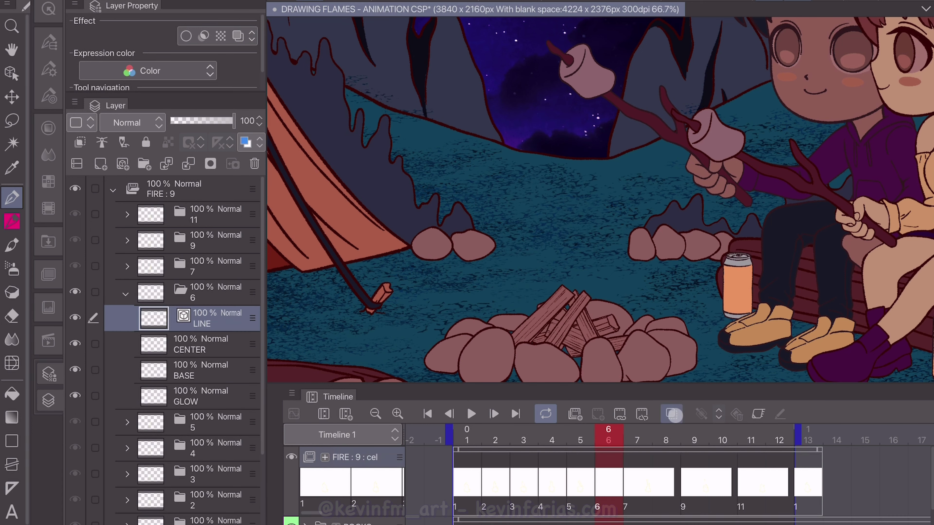
- Draw the in-between flame outline on cel 6's LINE layer, guided by onion skin from cels 5 and 7, and save the file
click(672, 415)
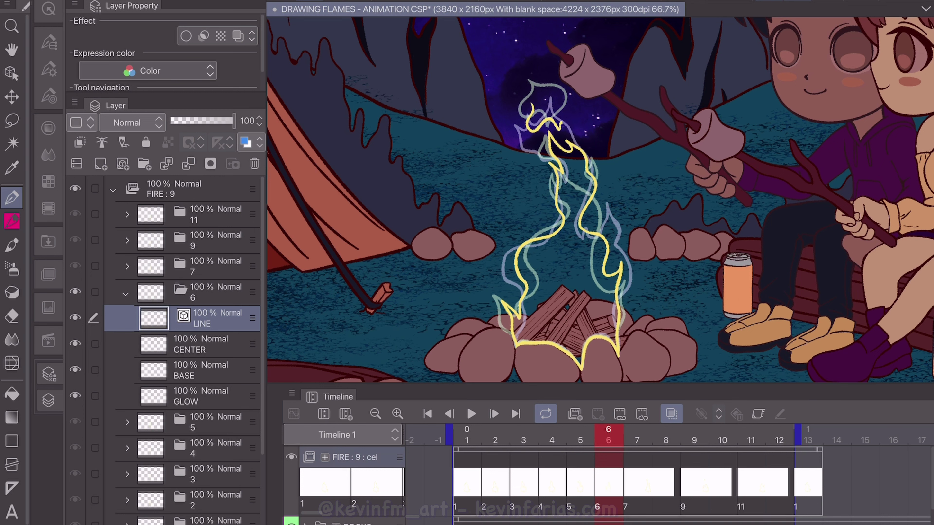
click(672, 414)
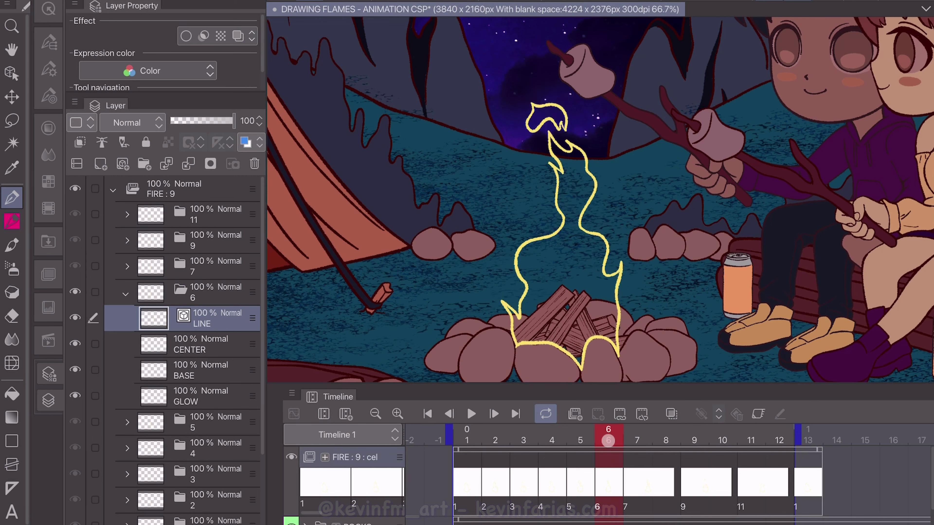
mouse_move(608, 439)
mouse_down()
mouse_move(649, 442)
mouse_move(537, 450)
mouse_move(691, 449)
mouse_move(622, 453)
mouse_move(639, 453)
mouse_move(608, 439)
mouse_move(639, 436)
mouse_up()
key(ctrl+s)
- Add animation cel 8 at frame 8 and draw its in-between flame outline with detached sparks on the LINE layer, using onion skin
click(666, 436)
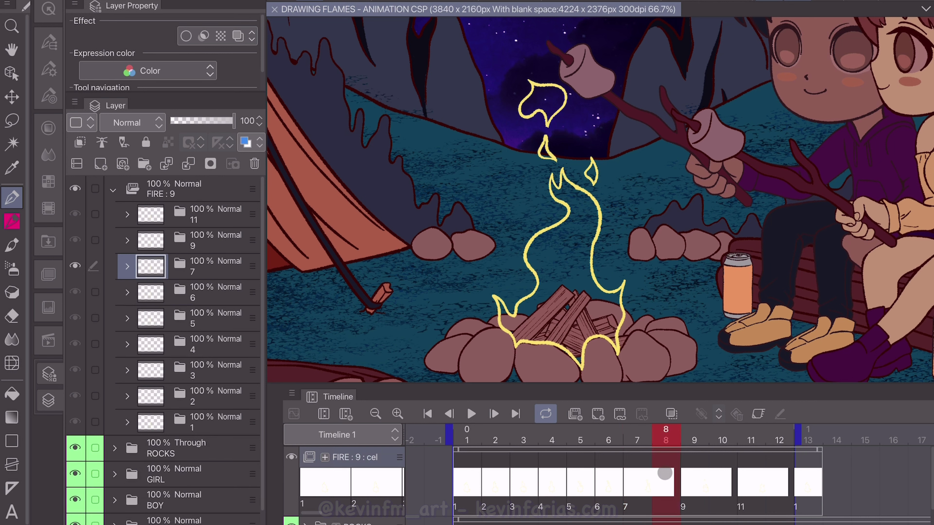
click(597, 414)
click(126, 266)
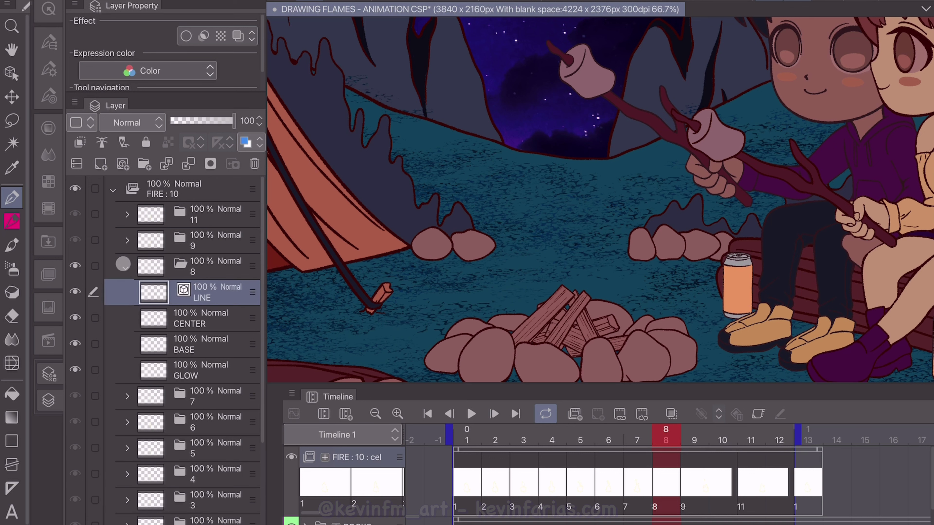
click(672, 414)
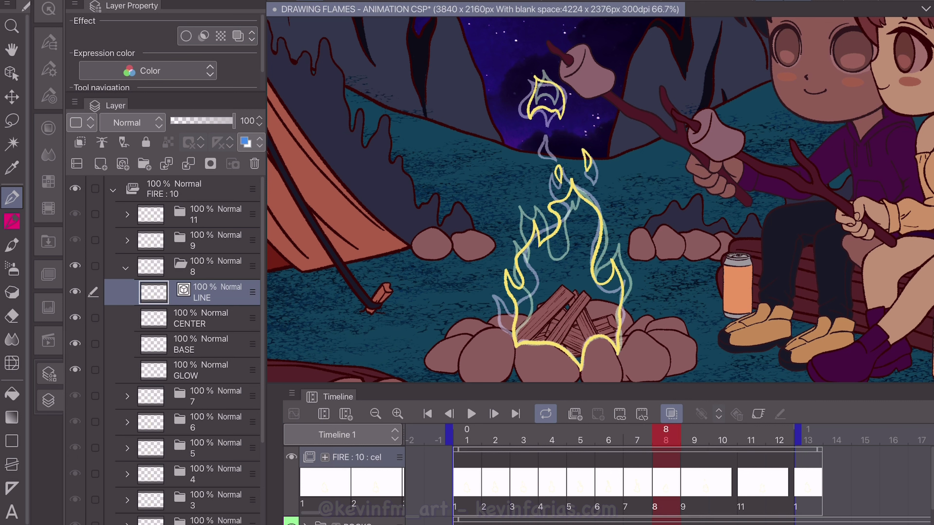
click(671, 414)
- Add animation cel 10 at frame 10 and draw its in-between flame outline on the LINE layer, guided by onion skin from cels 9 and 11
mouse_move(663, 437)
mouse_down()
mouse_move(640, 438)
mouse_move(718, 434)
mouse_up()
click(131, 268)
click(599, 413)
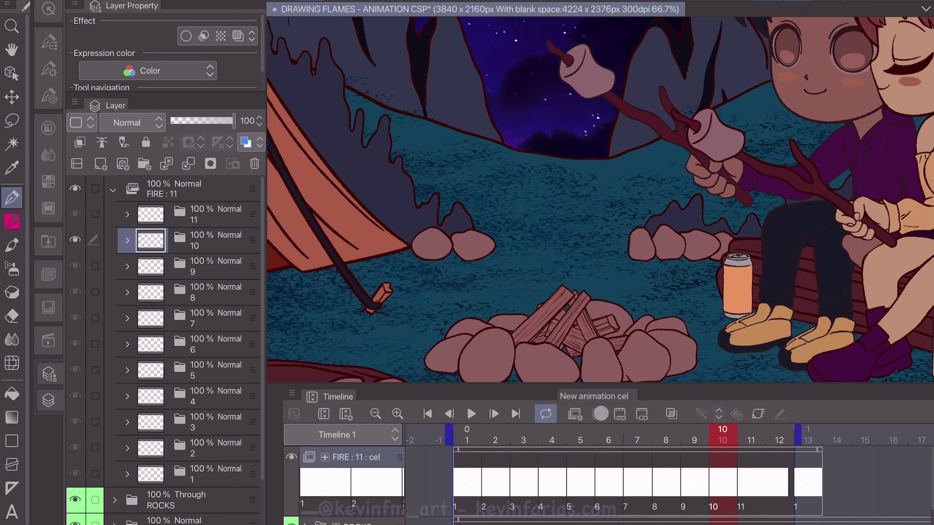
click(125, 243)
click(672, 414)
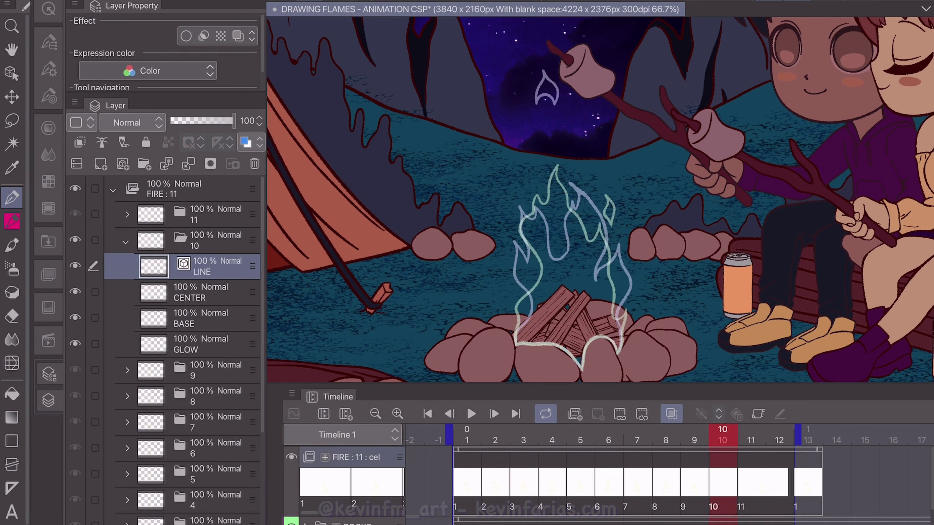
key(ctrl+s)
drag(520, 320, 519, 244)
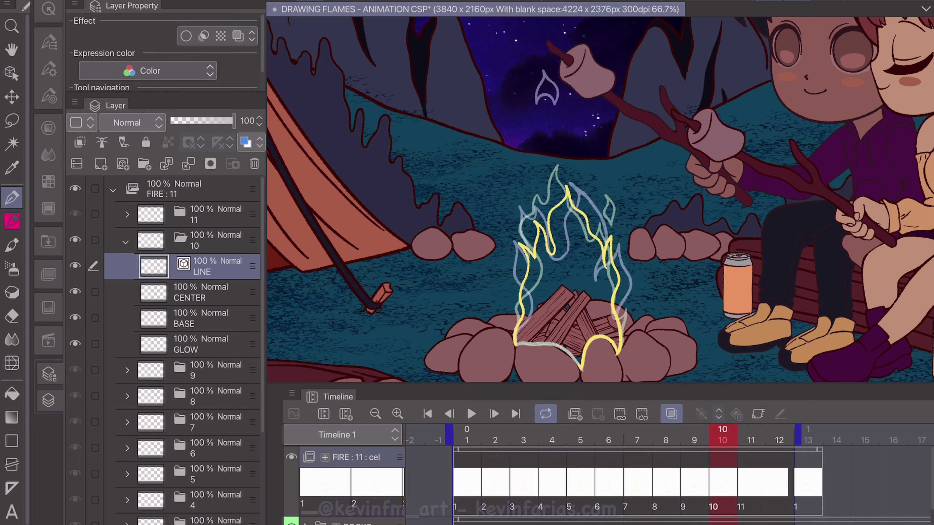
click(672, 413)
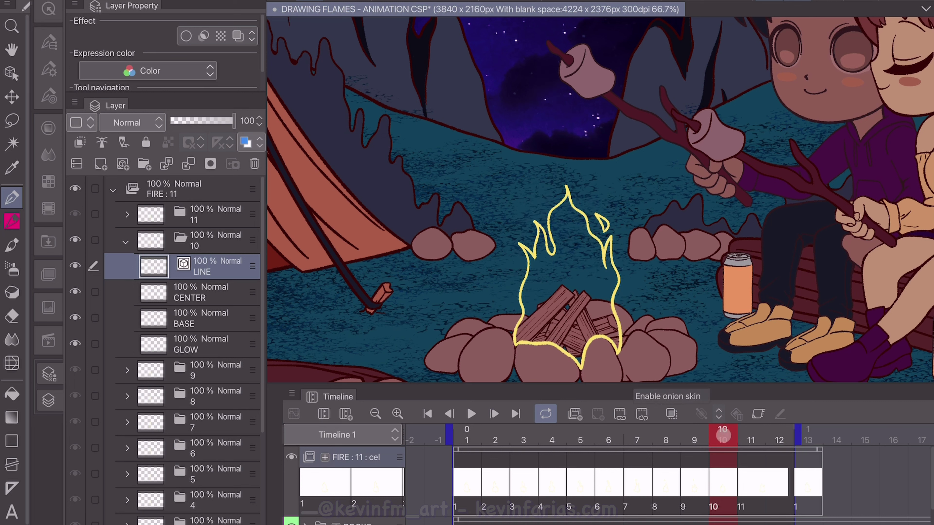
- Add animation cel 12 at frame 12 and draw its flame outline on the LINE layer, using onion skin to bridge cels 11 and 1
drag(722, 440, 753, 441)
click(779, 440)
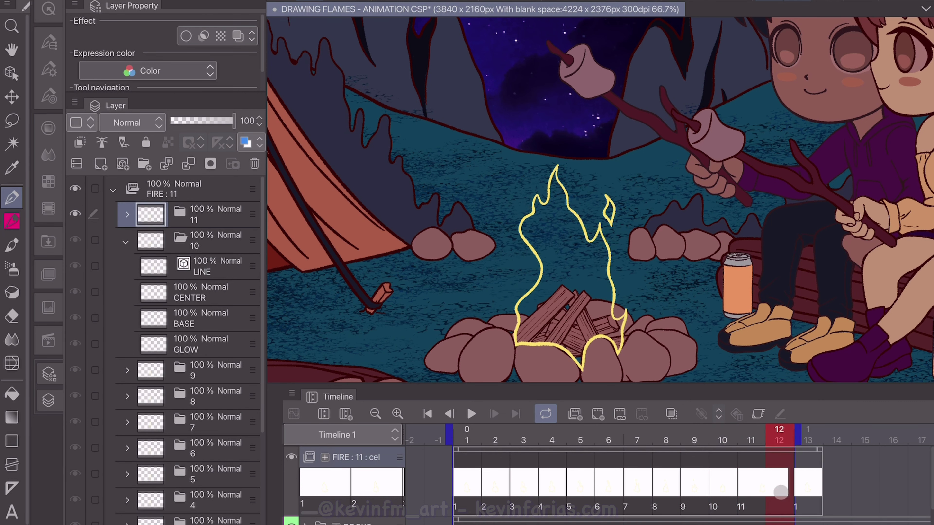
click(596, 414)
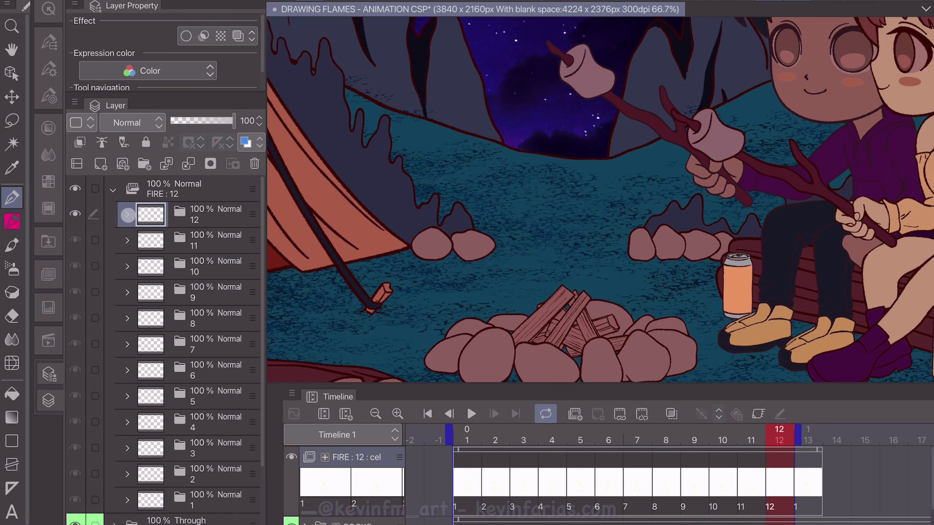
click(127, 215)
click(672, 414)
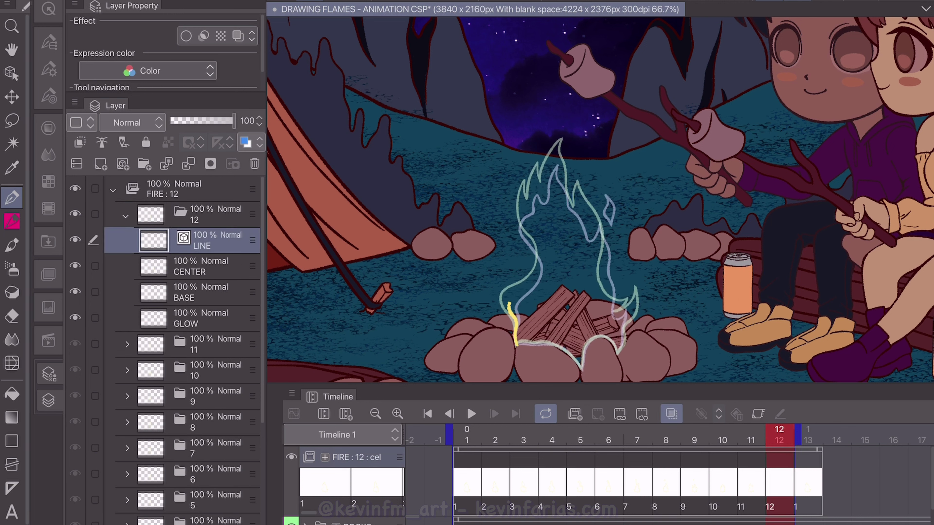
mouse_move(509, 304)
mouse_down()
mouse_move(517, 220)
mouse_move(538, 180)
mouse_up()
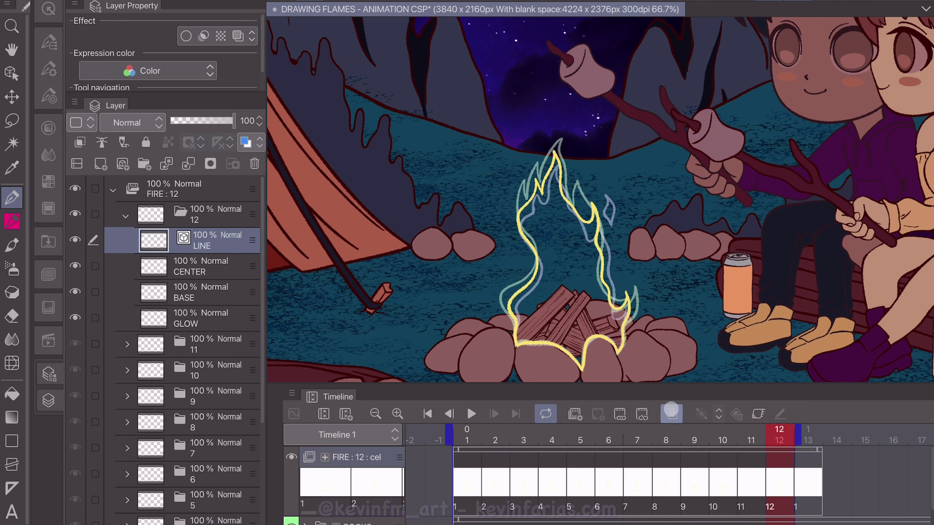
click(671, 414)
- Collapse cel folder 12 and play the flame outline animation from frame 1
mouse_move(779, 440)
mouse_down()
mouse_move(473, 437)
mouse_move(782, 449)
mouse_up()
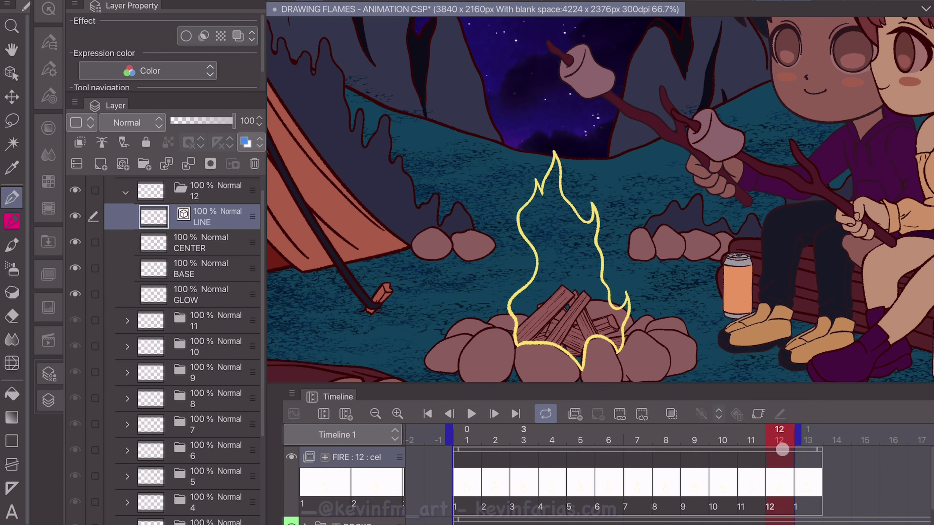
click(126, 193)
drag(261, 254, 261, 234)
drag(779, 448, 469, 441)
key(e)
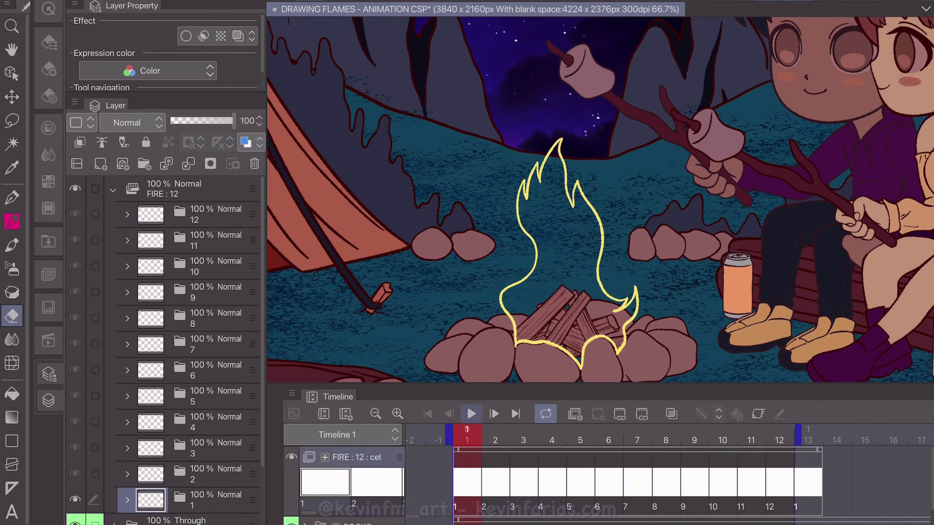
click(471, 414)
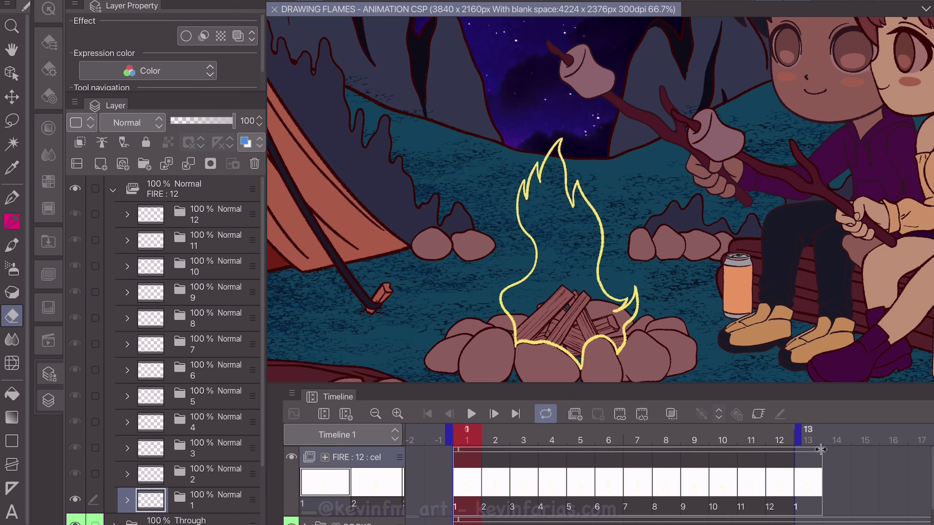
- Trim the FIRE track to end at frame 12 and hide the scene folders from ROCKS downward
drag(820, 449, 795, 449)
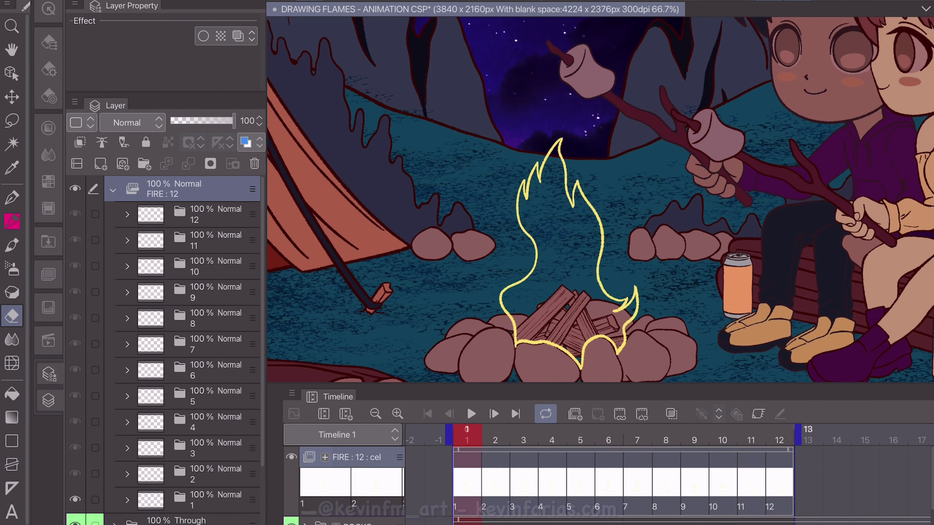
scroll(215, 441, down, 5)
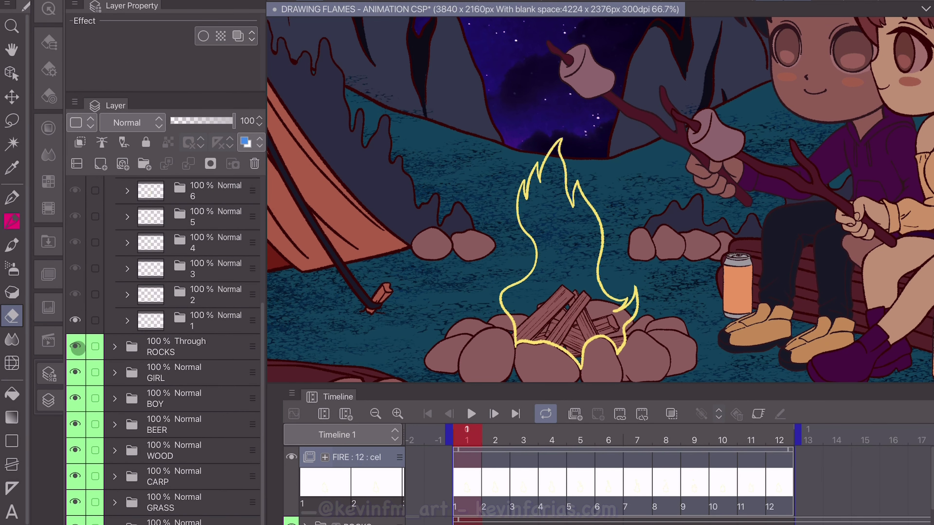
drag(75, 346, 73, 523)
scroll(183, 372, up, 5)
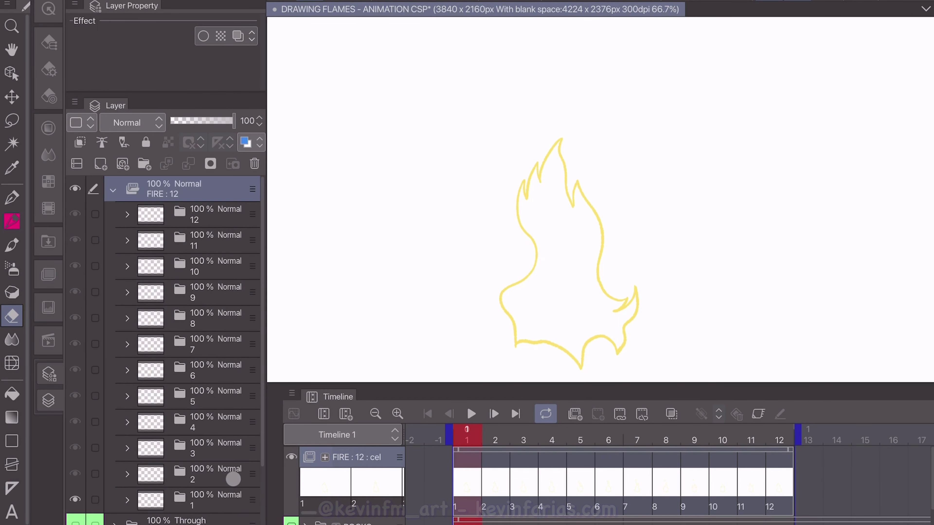
- Fill the flame with yellow on cel 1's BASE layer, using the Fill tool set to refer to other layers
click(228, 497)
click(127, 500)
scroll(191, 471, down, 5)
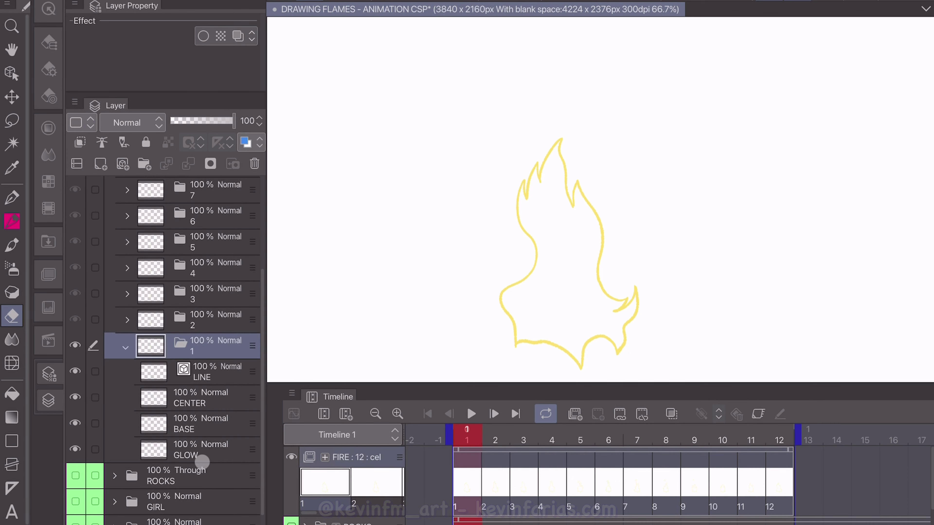
click(215, 425)
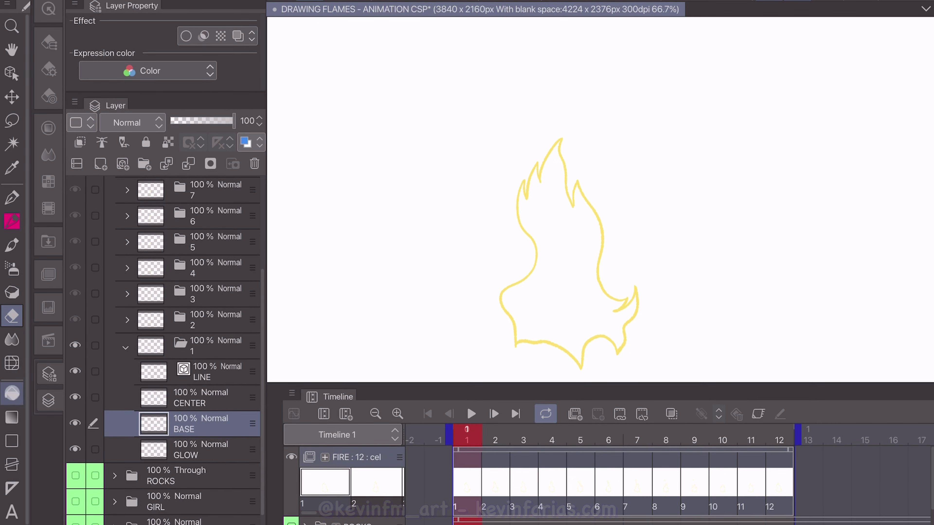
click(11, 393)
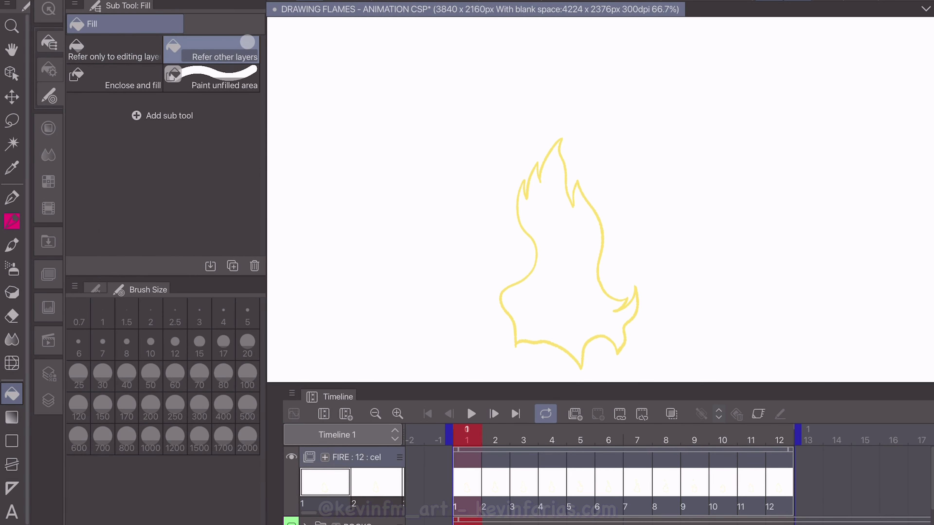
click(48, 400)
click(576, 253)
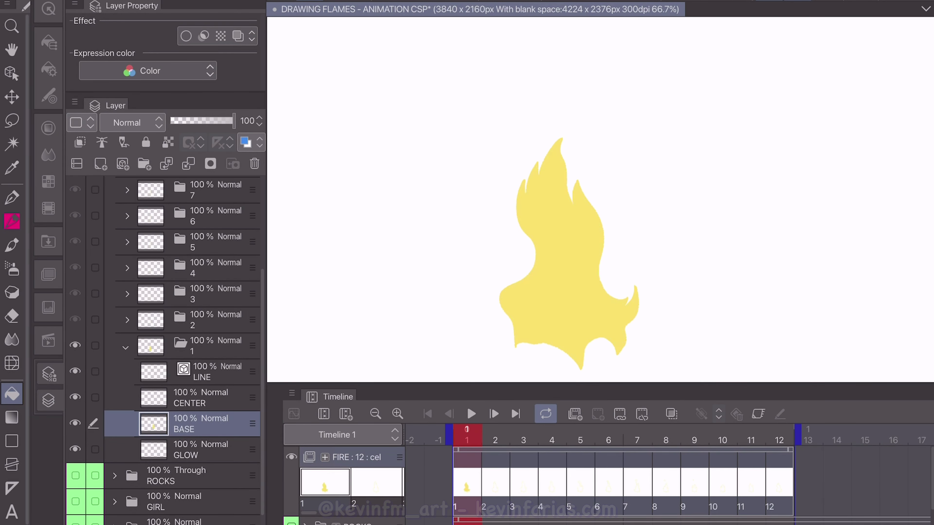
- Fill the flames on the BASE layers of cels 2 and 3 with yellow, collapsing each cel folder when done
click(129, 349)
key(period)
click(128, 320)
click(206, 398)
click(568, 294)
click(127, 320)
key(period)
click(127, 294)
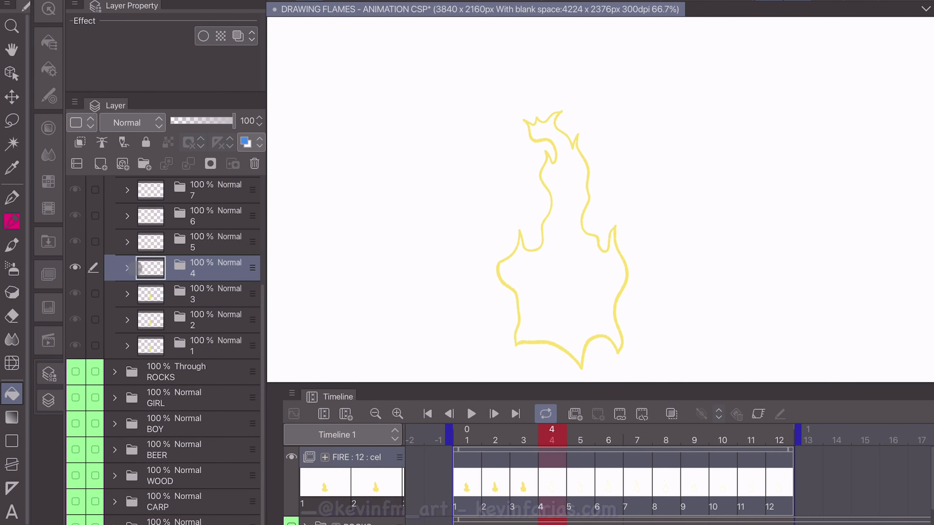
- Fill the flames on the BASE layers of cels 4, 5 and 6 with yellow
click(128, 242)
click(206, 322)
click(568, 294)
click(127, 349)
click(568, 301)
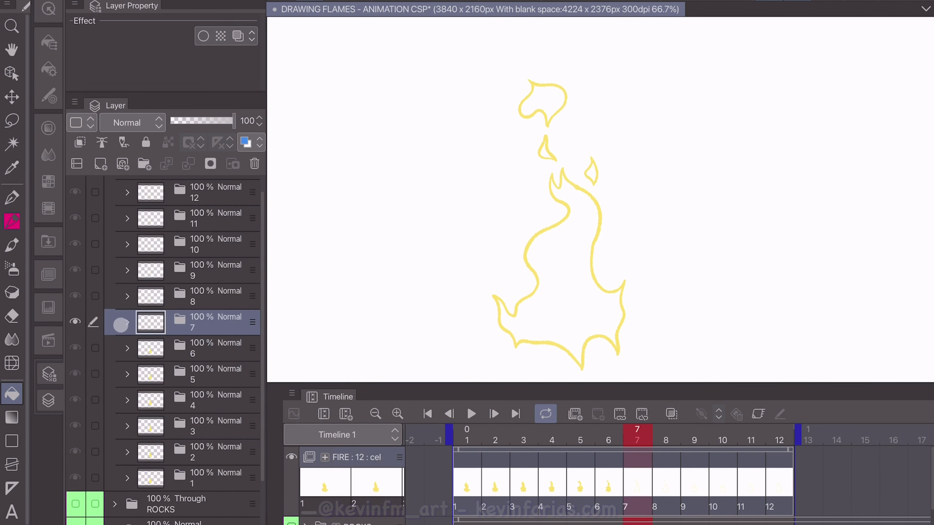
- Fill the flames and detached sparks on the BASE layers of cels 7 and 8 with yellow
click(124, 324)
click(206, 399)
click(568, 301)
click(125, 324)
click(125, 319)
click(206, 396)
click(568, 305)
- Fill the flames on the BASE layers of cels 9 and 10 with yellow, collapsing each cel folder when done
click(128, 293)
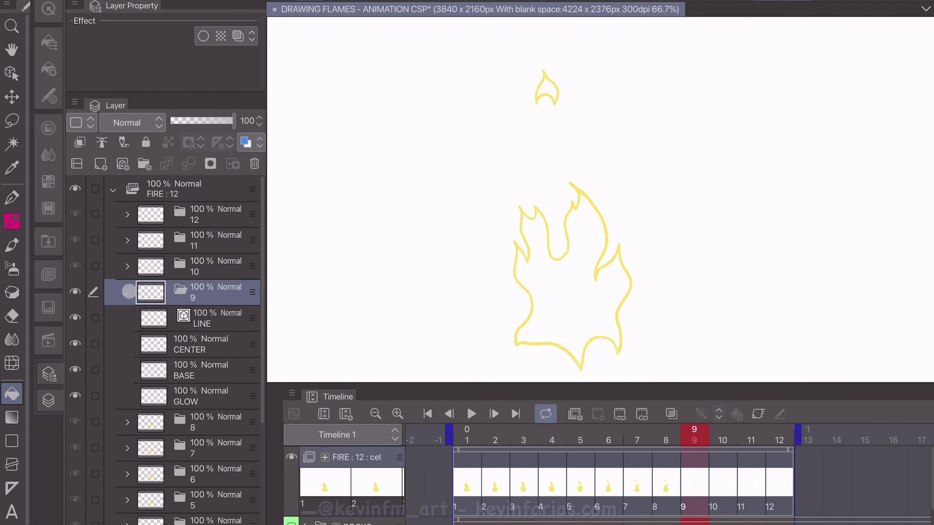
click(206, 369)
click(569, 306)
click(128, 296)
click(127, 266)
click(200, 345)
click(568, 294)
click(128, 266)
- Fill the flames on the BASE layers of cels 11 and 12 with yellow
click(127, 240)
click(197, 318)
click(568, 298)
click(127, 240)
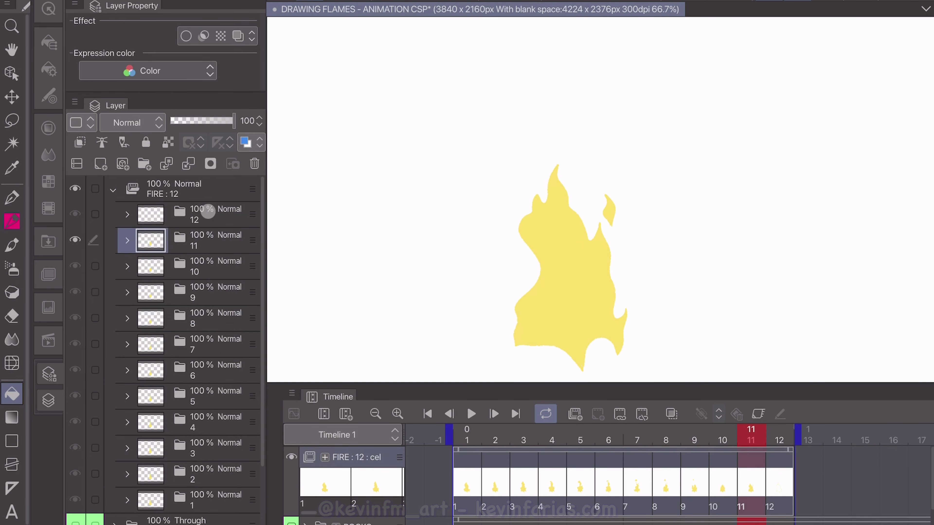
click(128, 216)
- Save the file and play the filled flame animation from cel 1
click(227, 497)
key(ctrl+s)
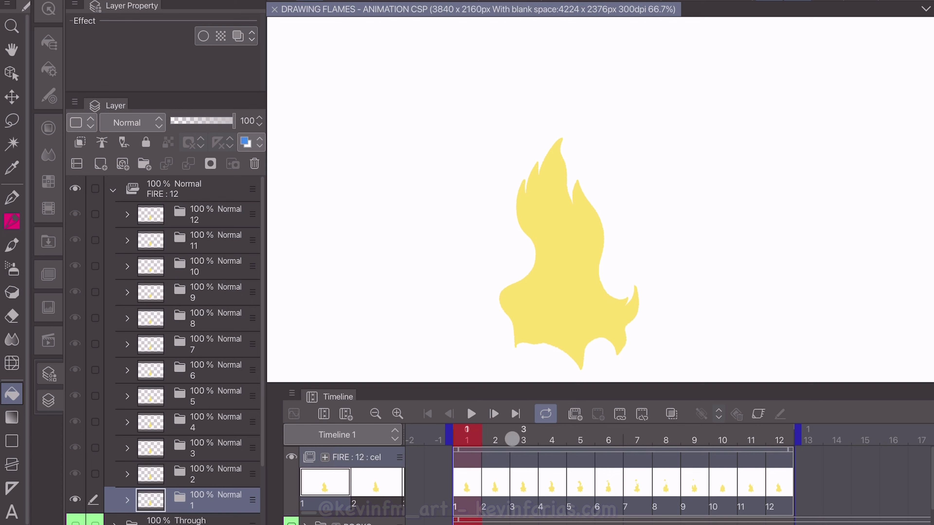
click(472, 414)
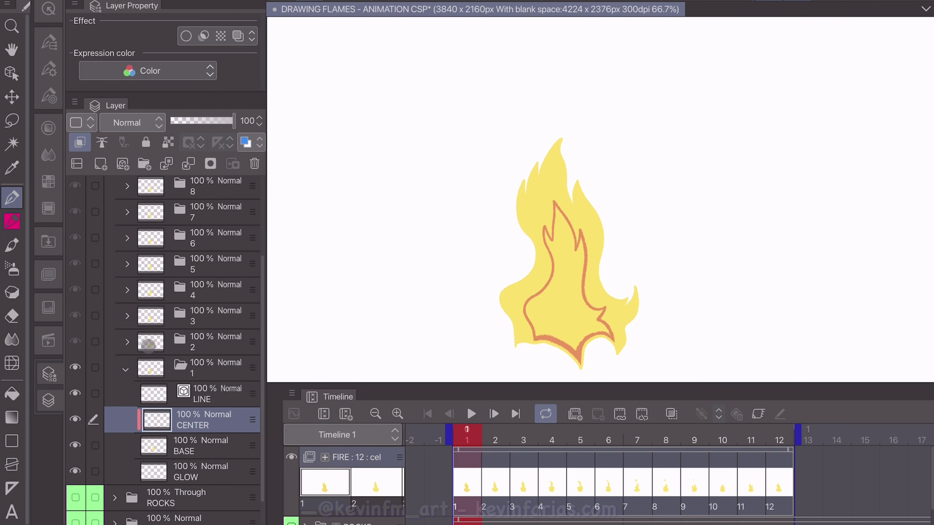
- Fill the inner flame outline on cel 1's CENTER layer with orange
click(16, 393)
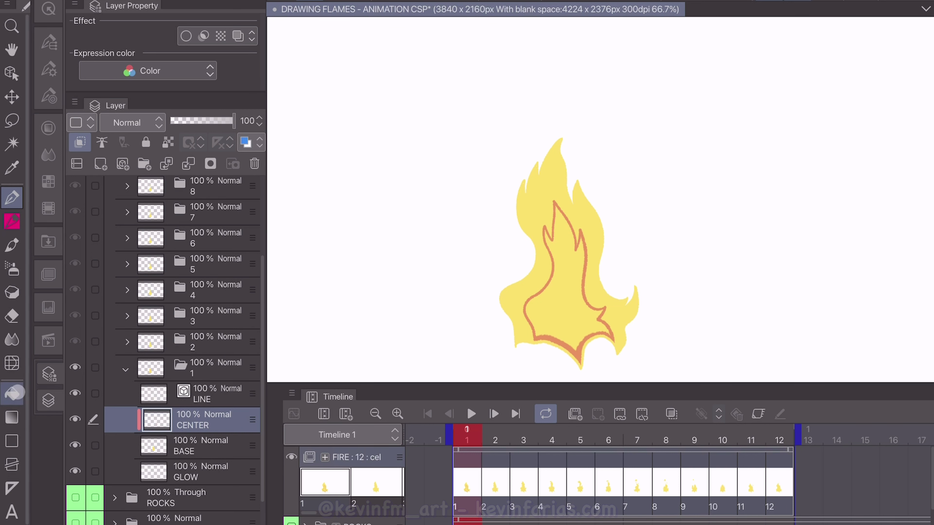
click(15, 393)
click(579, 310)
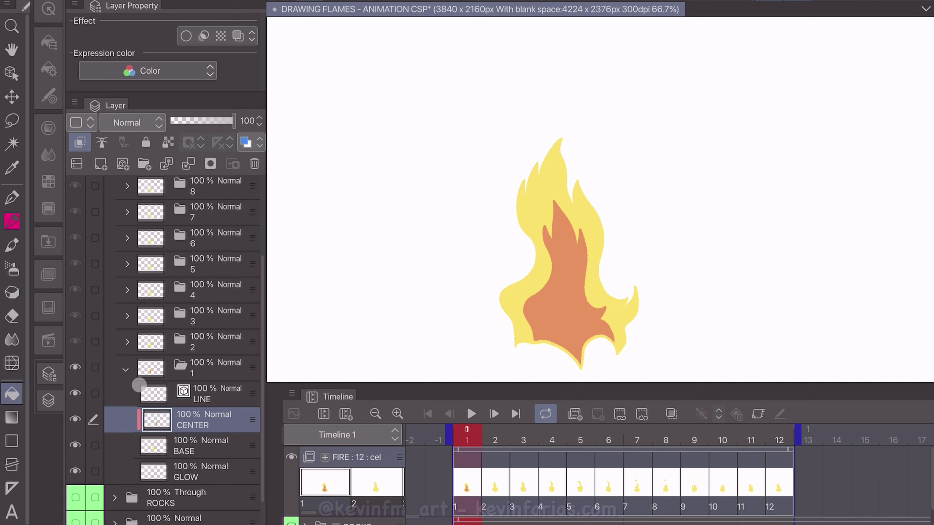
- Collapse cel folder 1, open cel folder 2, and clip its CENTER layer to the layer below
click(125, 370)
click(213, 342)
click(127, 343)
click(191, 394)
click(83, 146)
- Draw an inner flame outline on cel 2's CENTER layer and fill it with orange
key(p)
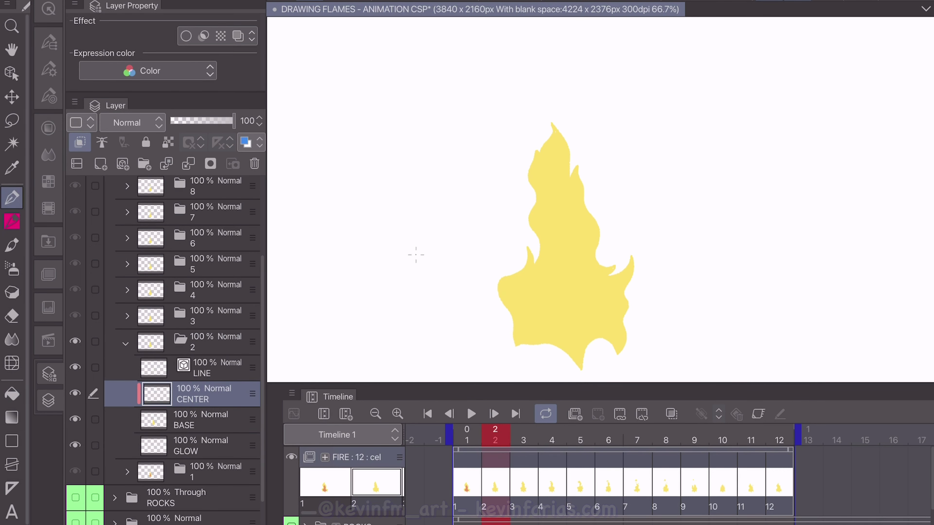
drag(555, 253, 584, 278)
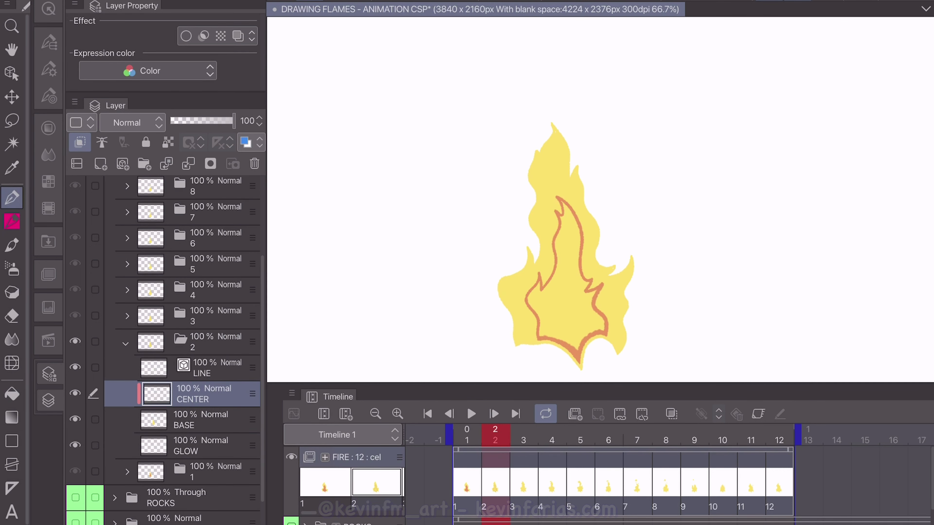
click(11, 394)
click(566, 280)
click(12, 198)
- Draw an inner flame on cel 3's clipped CENTER layer and fill it with orange
key(Right)
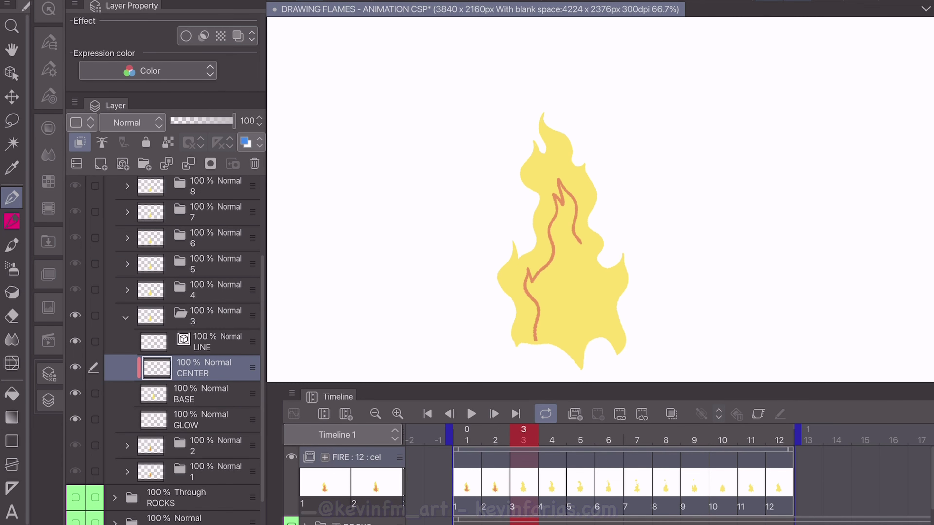
mouse_move(607, 335)
mouse_down()
mouse_move(534, 338)
mouse_move(528, 263)
mouse_move(574, 201)
mouse_move(602, 329)
mouse_move(577, 362)
mouse_up()
click(12, 393)
click(564, 294)
click(11, 198)
- Clip cel 4's CENTER layer to the layer below and draw an inner flame filled with orange on it
key(Right)
click(127, 291)
click(191, 342)
click(79, 142)
key(g)
click(568, 294)
key(p)
key(Right)
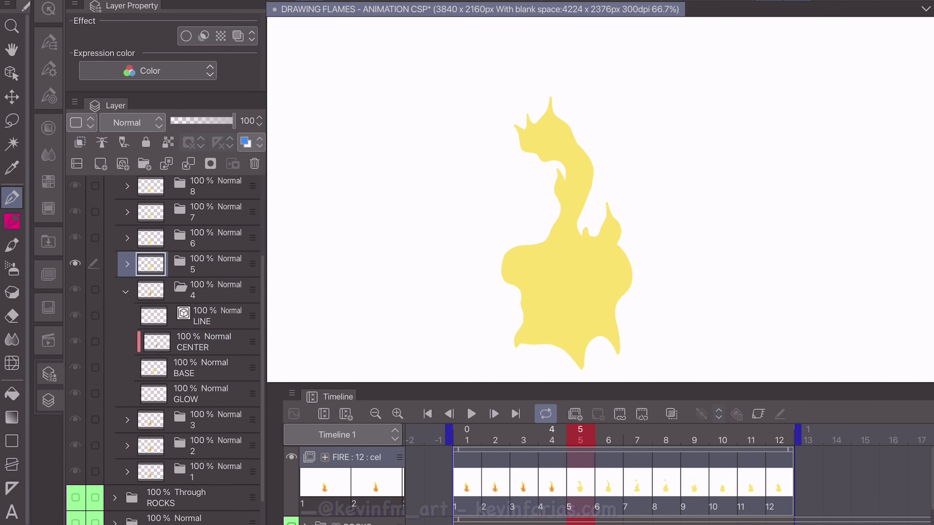
- Draw inner flame shapes on cel 5's clipped CENTER layer and fill them with orange
key(Left)
drag(565, 150, 574, 174)
key(Right)
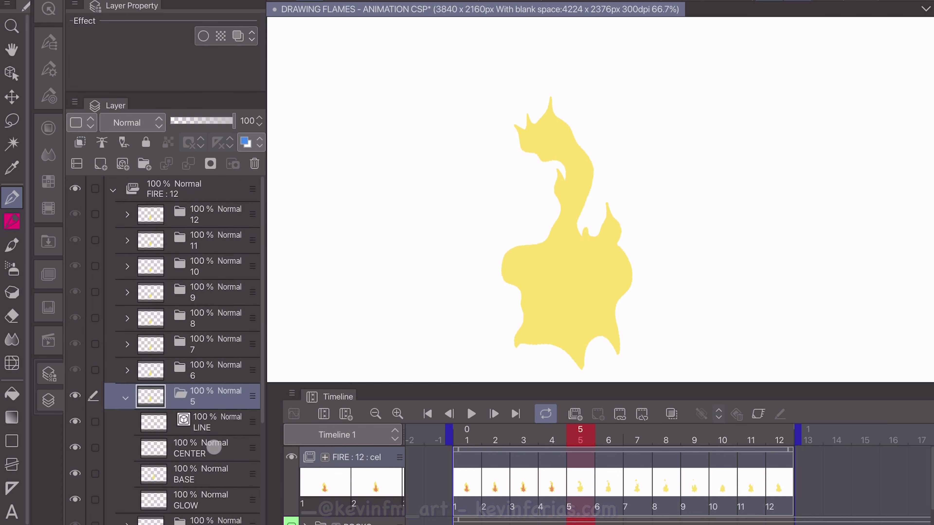
drag(537, 340, 534, 263)
mouse_move(598, 268)
mouse_down()
mouse_move(600, 326)
mouse_move(537, 341)
mouse_up()
key(g)
click(569, 297)
key(p)
drag(553, 150, 572, 206)
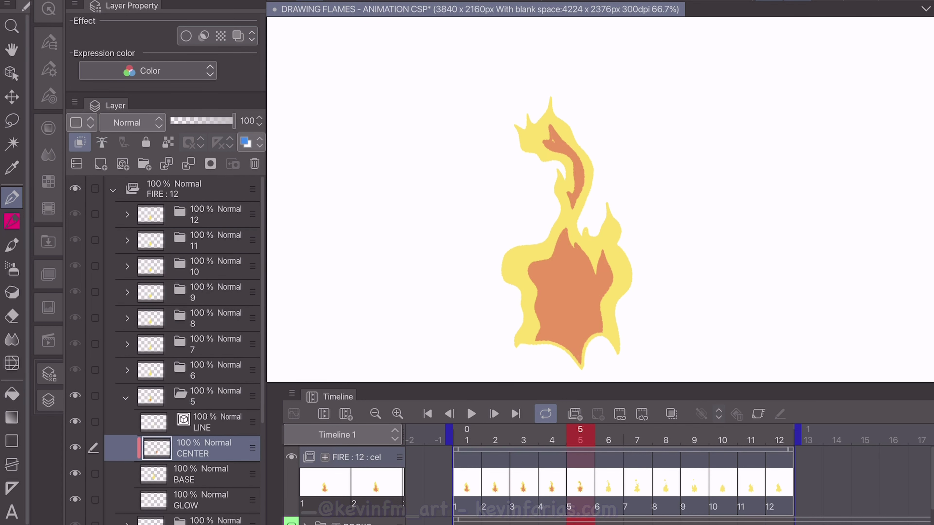
- Draw three inner flame shapes on cel 6's clipped CENTER layer and fill them with orange
key(Right)
mouse_move(535, 340)
mouse_down()
mouse_move(534, 259)
mouse_move(591, 264)
mouse_move(603, 336)
mouse_move(536, 338)
mouse_up()
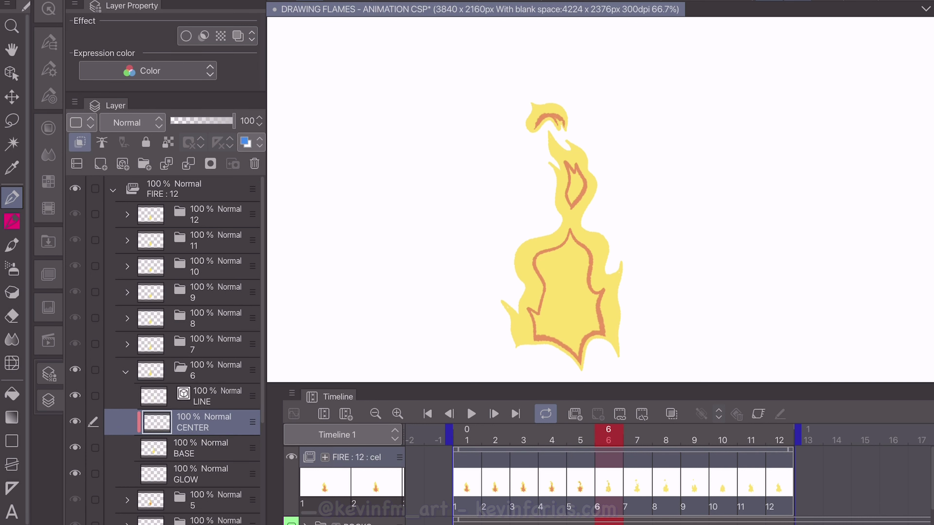
click(19, 396)
click(576, 187)
click(573, 313)
click(11, 198)
click(581, 433)
click(602, 433)
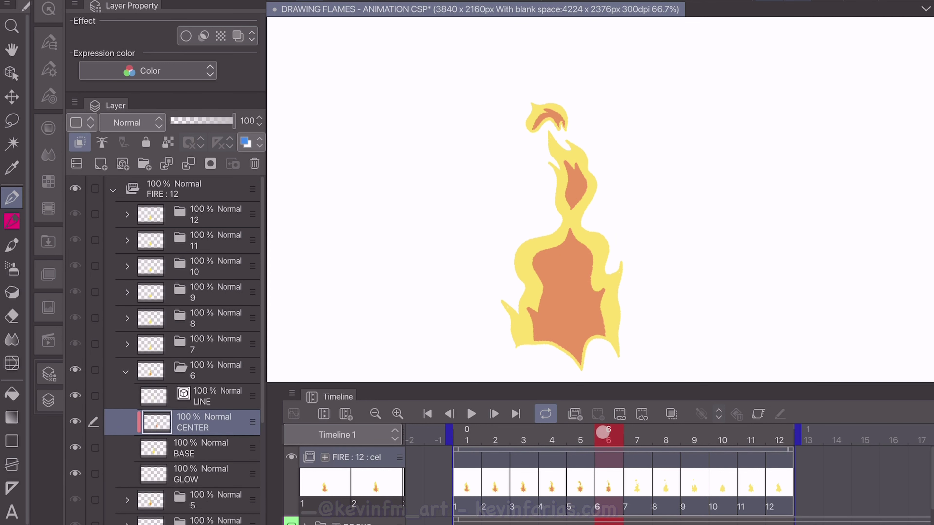
- Draw inner flames in cel 7's main flame and detached pieces on its clipped CENTER layer, filled with orange
click(126, 372)
key(Right)
click(127, 344)
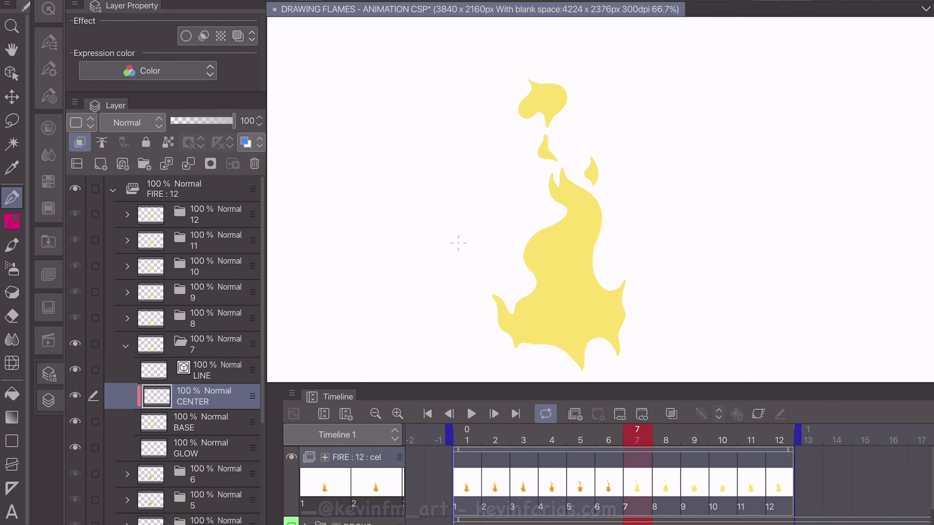
mouse_move(527, 338)
mouse_down()
mouse_move(576, 222)
mouse_move(608, 314)
mouse_move(527, 335)
mouse_up()
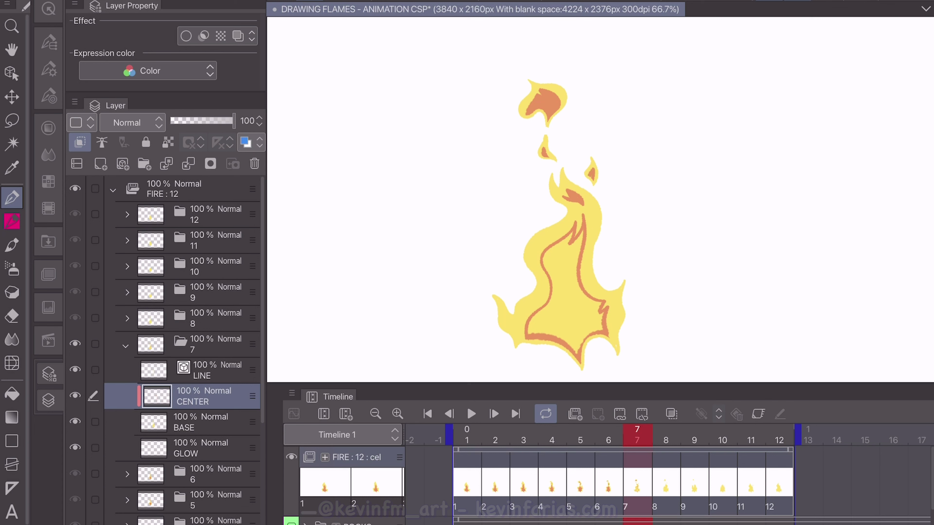
click(12, 392)
click(572, 291)
click(12, 198)
- Save the file and draw orange inner flame outlines on cel 8's CENTER layer, clipped to the layer below
click(126, 346)
key(Right)
click(126, 320)
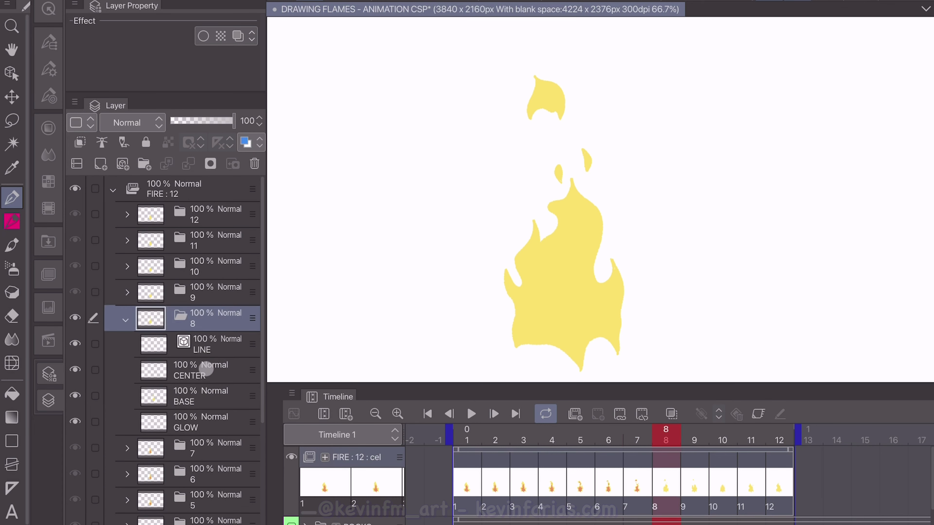
click(207, 369)
key(ctrl+s)
mouse_move(609, 337)
mouse_down()
mouse_move(596, 299)
mouse_move(537, 269)
mouse_move(582, 345)
mouse_up()
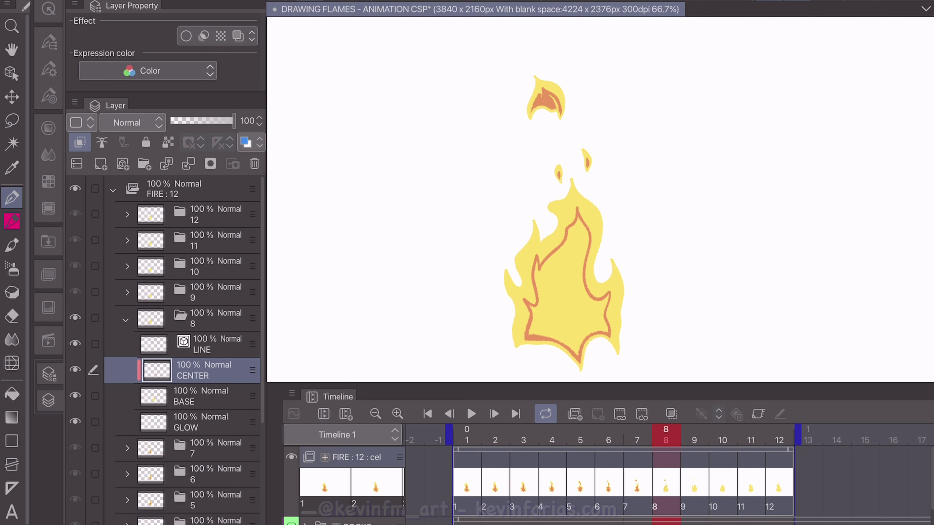
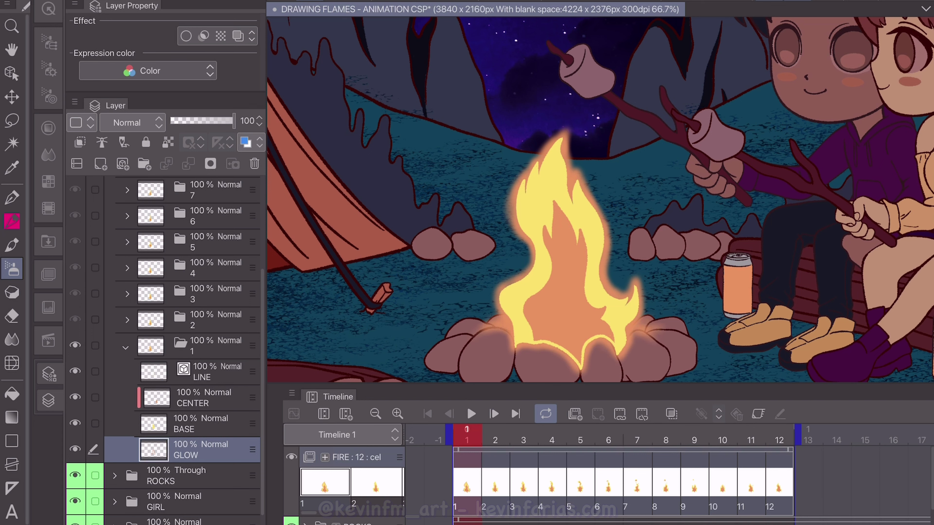
- Airbrush an orange glow around cel 2's flame and onto the nearby rocks on its GLOW layer
click(130, 351)
click(127, 320)
click(213, 430)
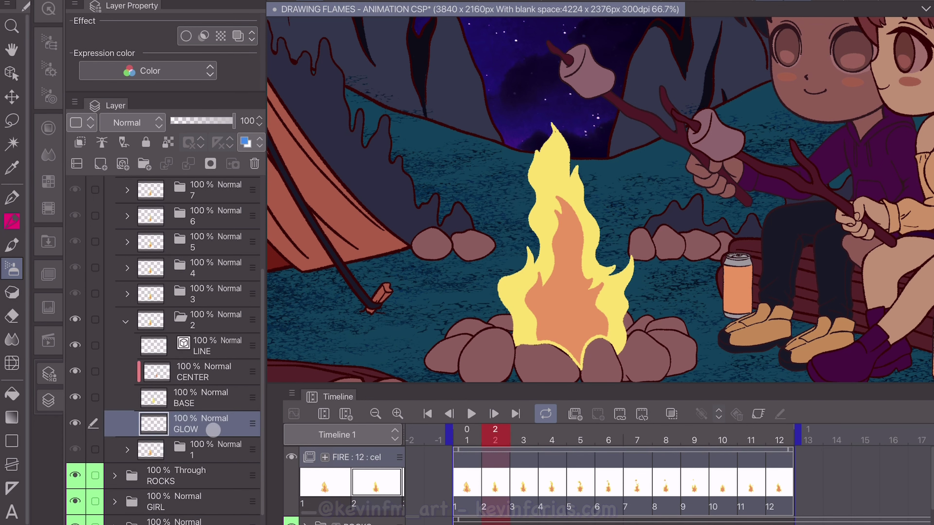
drag(503, 286, 531, 247)
mouse_move(510, 330)
mouse_down()
mouse_move(535, 150)
mouse_move(572, 164)
mouse_move(618, 258)
mouse_move(634, 320)
mouse_up()
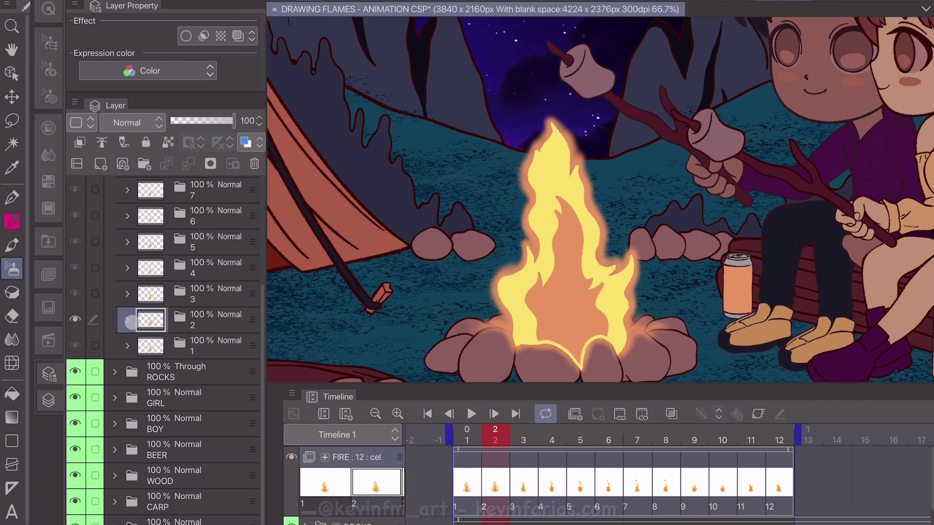
- Airbrush an orange glow around cel 3's flame and onto the rocks on its GLOW layer, and save the file
key(Right)
mouse_move(496, 305)
mouse_down()
mouse_move(529, 243)
mouse_move(522, 133)
mouse_move(581, 162)
mouse_move(623, 358)
mouse_up()
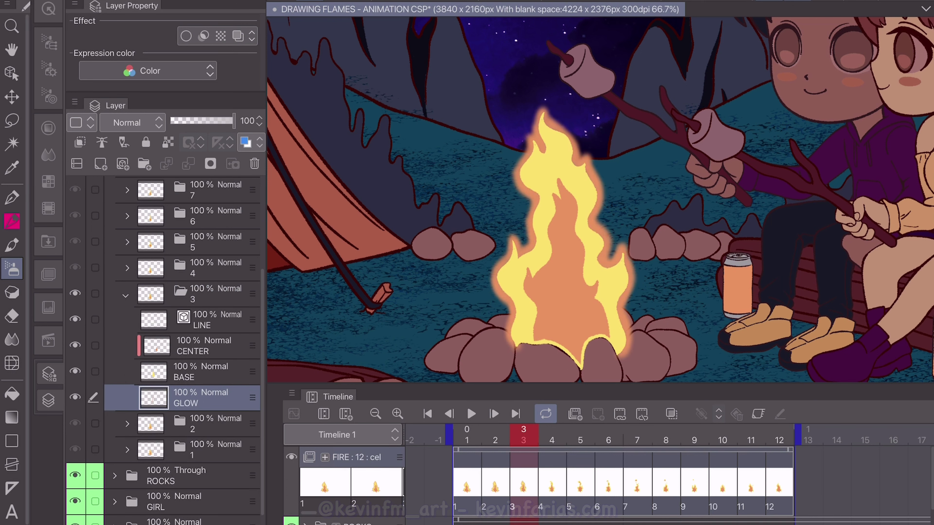
drag(562, 349, 515, 348)
drag(506, 331, 473, 333)
key(ctrl+z)
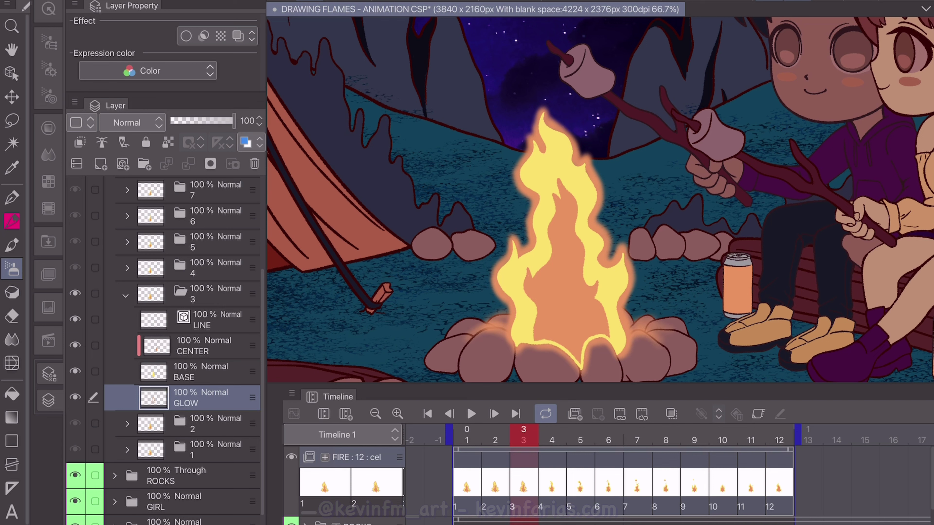
click(126, 296)
key(ctrl+s)
- Airbrush an orange glow around cel 4's flame and onto the rocks on its GLOW layer
click(197, 273)
click(127, 268)
click(205, 367)
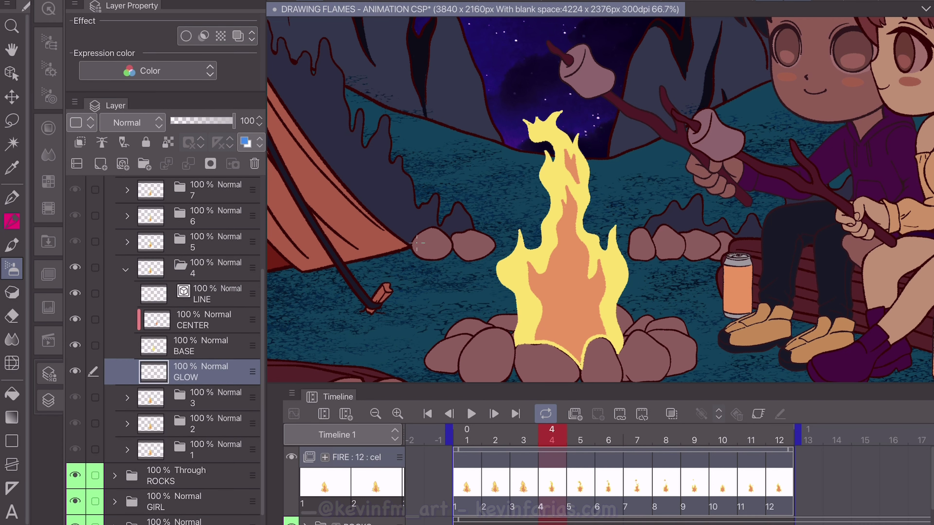
mouse_move(509, 344)
mouse_down()
mouse_move(522, 228)
mouse_move(539, 206)
mouse_move(542, 144)
mouse_move(563, 106)
mouse_move(592, 229)
mouse_move(627, 251)
mouse_move(625, 355)
mouse_move(674, 326)
mouse_up()
- Open cel folder 5 and airbrush an orange glow around its flame and onto the rocks on the GLOW layer
click(125, 269)
click(206, 242)
click(128, 242)
click(205, 346)
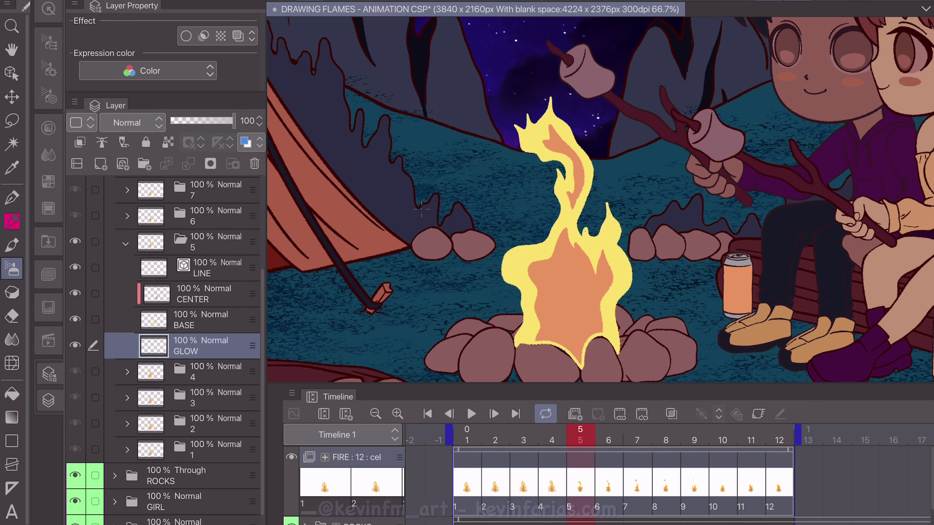
mouse_move(516, 345)
mouse_down()
mouse_move(507, 254)
mouse_move(548, 165)
mouse_move(522, 110)
mouse_move(588, 159)
mouse_move(608, 231)
mouse_move(627, 250)
mouse_move(616, 353)
mouse_move(515, 339)
mouse_move(478, 320)
mouse_up()
drag(624, 312, 658, 331)
- Airbrush an orange glow around cel 6's main flame, detached tip and the rocks on its GLOW layer
key(ctrl+Right)
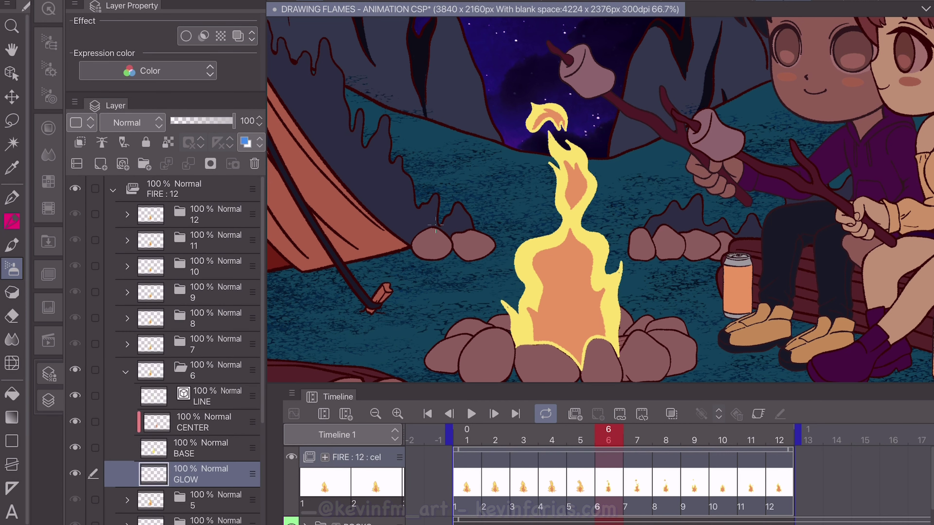
mouse_move(514, 347)
mouse_down()
mouse_move(500, 301)
mouse_move(522, 237)
mouse_move(556, 215)
mouse_move(548, 133)
mouse_move(591, 224)
mouse_up()
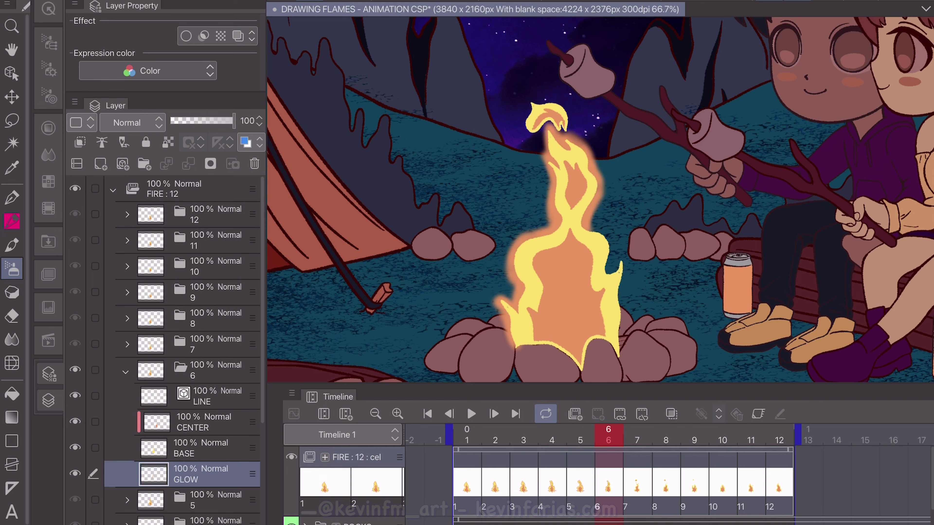
mouse_move(546, 127)
mouse_down()
mouse_move(568, 123)
mouse_move(559, 130)
mouse_up()
mouse_move(594, 229)
mouse_down()
mouse_move(611, 267)
mouse_move(625, 362)
mouse_up()
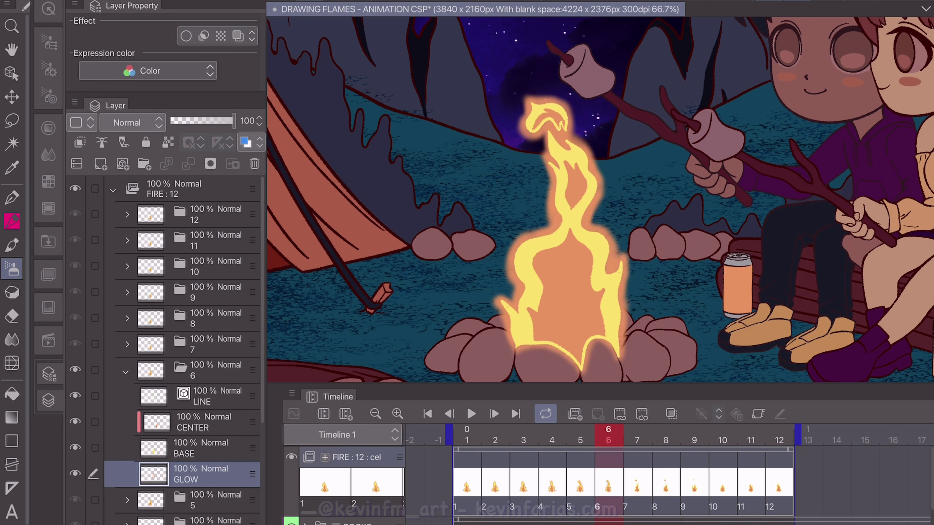
- Save the file and airbrush an orange glow around cel 7's flame, detached pieces and rocks on its GLOW layer
key(ctrl+Right)
key(ctrl+s)
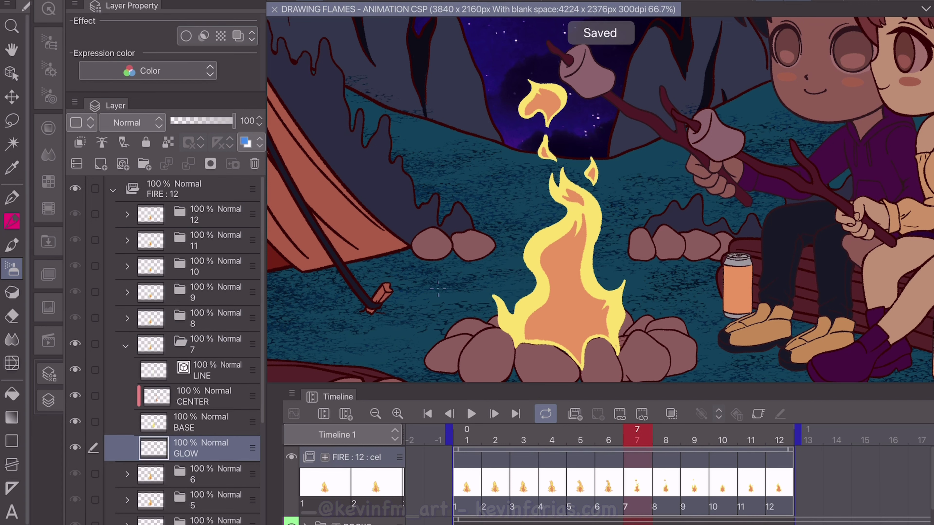
mouse_move(513, 349)
mouse_down()
mouse_move(491, 293)
mouse_move(532, 281)
mouse_move(567, 161)
mouse_move(600, 249)
mouse_move(628, 282)
mouse_up()
mouse_move(599, 213)
mouse_down()
mouse_move(587, 171)
mouse_move(595, 186)
mouse_up()
mouse_move(627, 279)
mouse_down()
mouse_move(621, 351)
mouse_move(476, 326)
mouse_up()
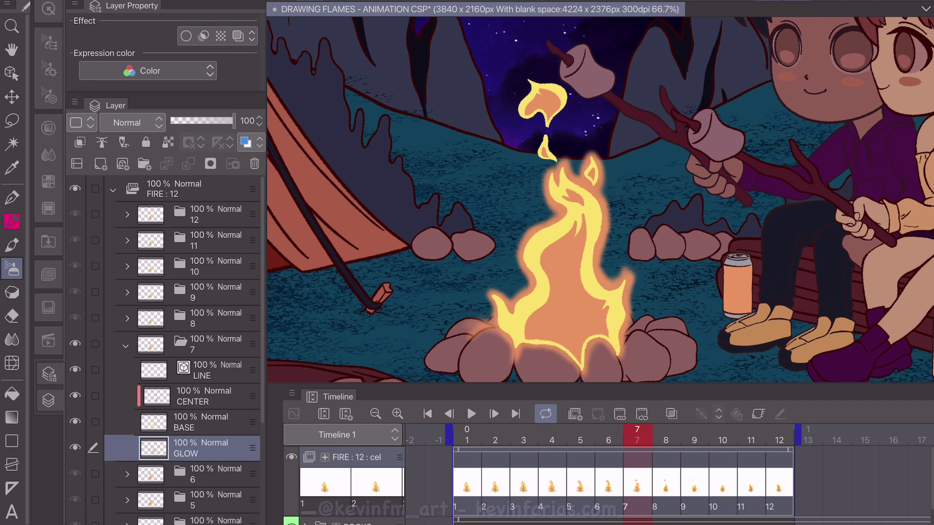
drag(627, 342, 656, 324)
mouse_move(555, 162)
mouse_down()
mouse_move(527, 81)
mouse_move(548, 130)
mouse_up()
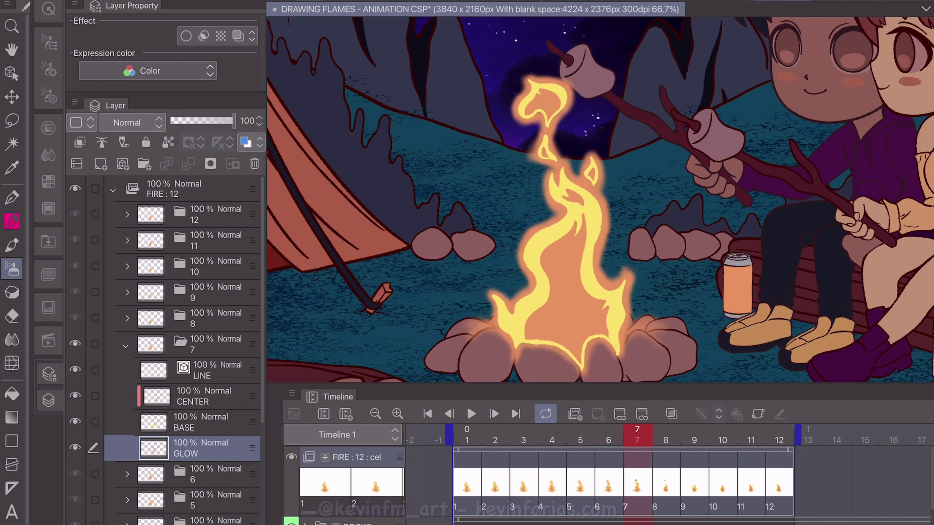
- Airbrush an orange glow around cel 8's main flame, three detached pieces and the rocks on its GLOW layer
key(ctrl+Right)
mouse_move(515, 349)
mouse_down()
mouse_move(500, 243)
mouse_move(573, 181)
mouse_up()
mouse_move(573, 181)
mouse_down()
mouse_move(600, 272)
mouse_move(620, 294)
mouse_move(622, 347)
mouse_up()
mouse_move(584, 150)
mouse_down()
mouse_move(589, 170)
mouse_move(559, 185)
mouse_up()
drag(530, 115, 535, 77)
mouse_move(535, 77)
mouse_down()
mouse_move(561, 117)
mouse_move(569, 103)
mouse_up()
drag(509, 318, 472, 340)
drag(627, 317, 667, 349)
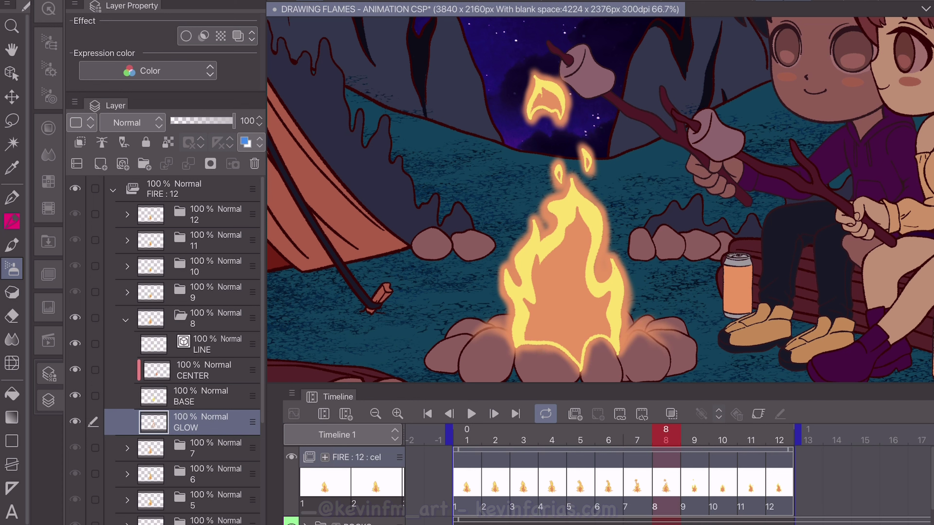
- Save the file and airbrush an orange glow around cel 9's flame, detached piece and rocks on its GLOW layer
click(125, 320)
key(Right)
click(126, 292)
click(195, 396)
key(ctrl+s)
drag(515, 342, 517, 244)
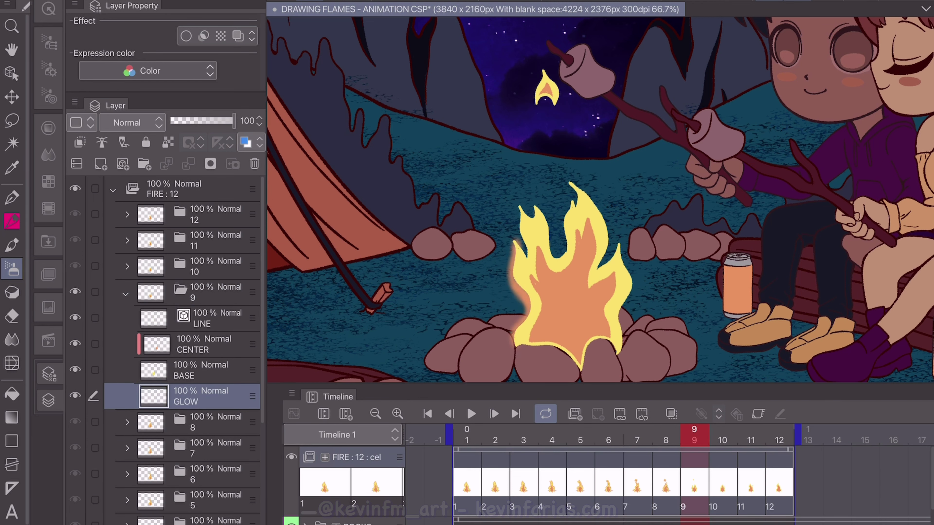
mouse_move(530, 212)
mouse_down()
mouse_move(572, 195)
mouse_move(614, 247)
mouse_move(616, 350)
mouse_move(479, 330)
mouse_up()
drag(629, 322, 670, 332)
drag(556, 104, 550, 104)
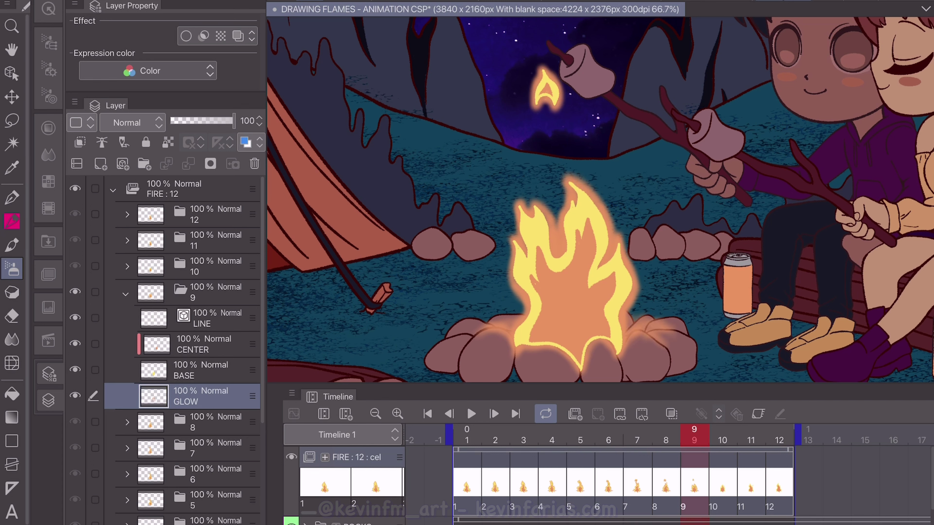
- Airbrush an orange glow around cel 10's flame, its small detached piece and the rocks on its GLOW layer
key(ctrl+Right)
mouse_move(514, 347)
mouse_down()
mouse_move(522, 235)
mouse_move(569, 181)
mouse_up()
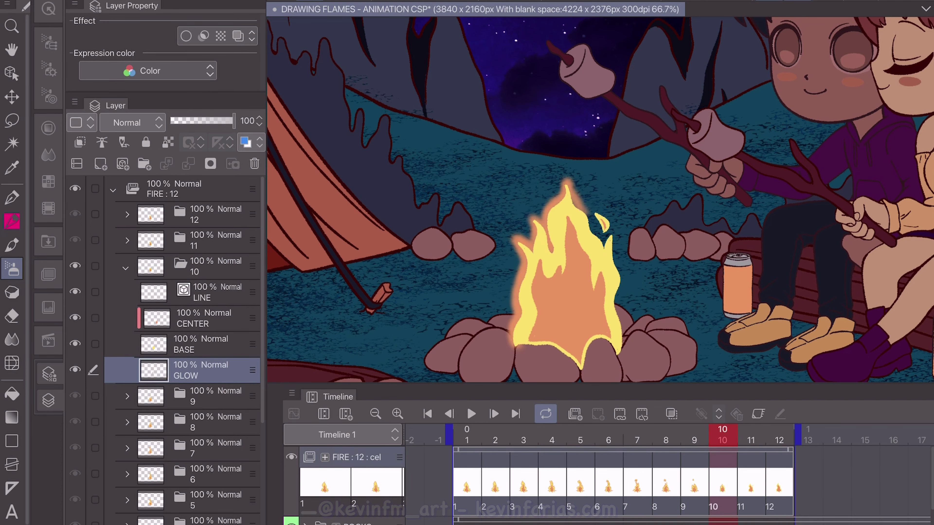
drag(598, 210, 621, 356)
drag(513, 315, 471, 338)
drag(626, 323, 669, 346)
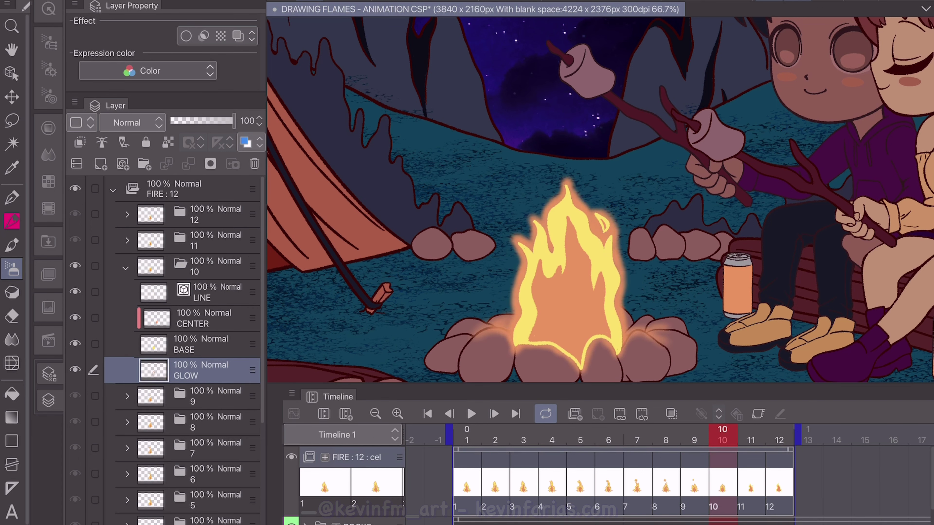
- Airbrush an orange glow around cel 11's flame, its detached piece and the rocks on its GLOW layer
key(ctrl+Right)
mouse_move(513, 347)
mouse_down()
mouse_move(515, 250)
mouse_move(536, 187)
mouse_move(597, 235)
mouse_move(626, 305)
mouse_up()
mouse_move(603, 230)
mouse_down()
mouse_move(607, 195)
mouse_move(611, 230)
mouse_up()
mouse_move(627, 305)
mouse_down()
mouse_move(631, 324)
mouse_move(598, 345)
mouse_move(514, 348)
mouse_up()
drag(510, 326, 476, 331)
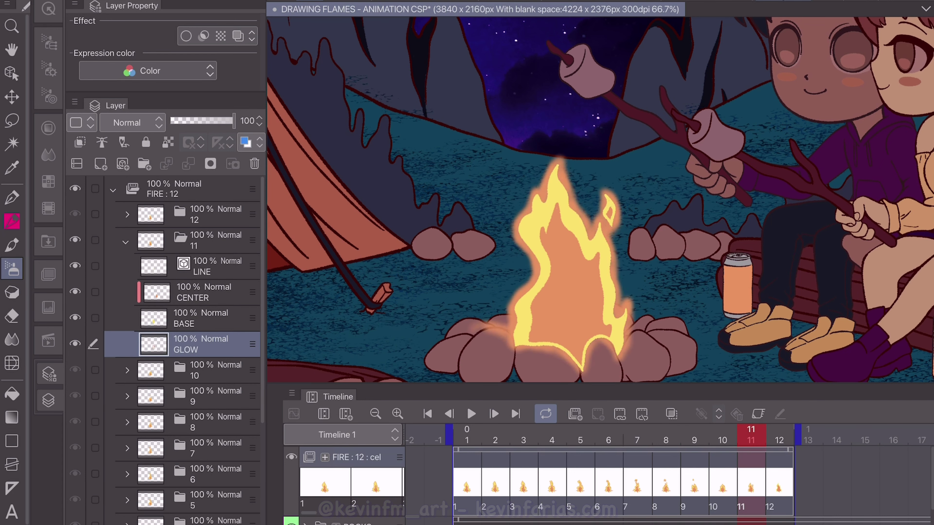
drag(631, 335, 669, 324)
- Airbrush an orange glow around cel 12's flame and the rocks on its GLOW layer, and play the animation
key(ctrl+Right)
mouse_move(517, 346)
mouse_down()
mouse_move(511, 291)
mouse_move(529, 173)
mouse_move(581, 217)
mouse_up()
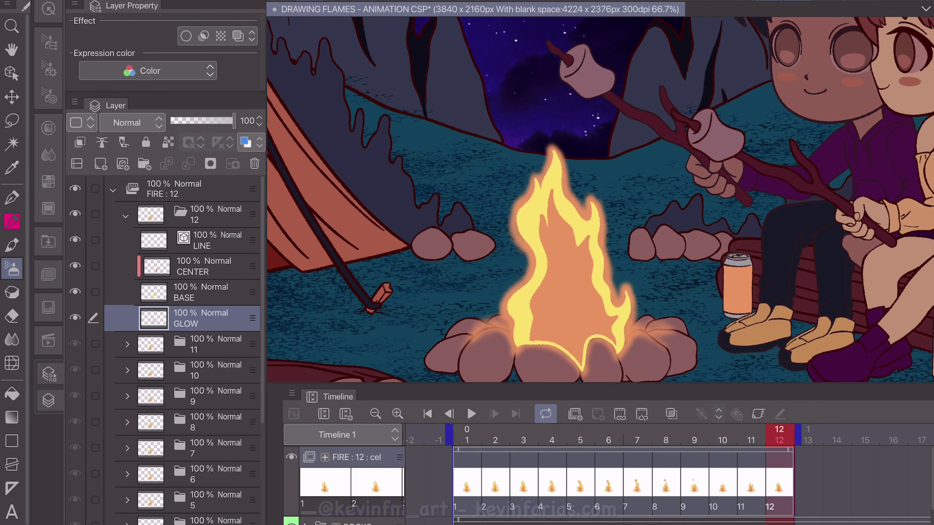
click(471, 414)
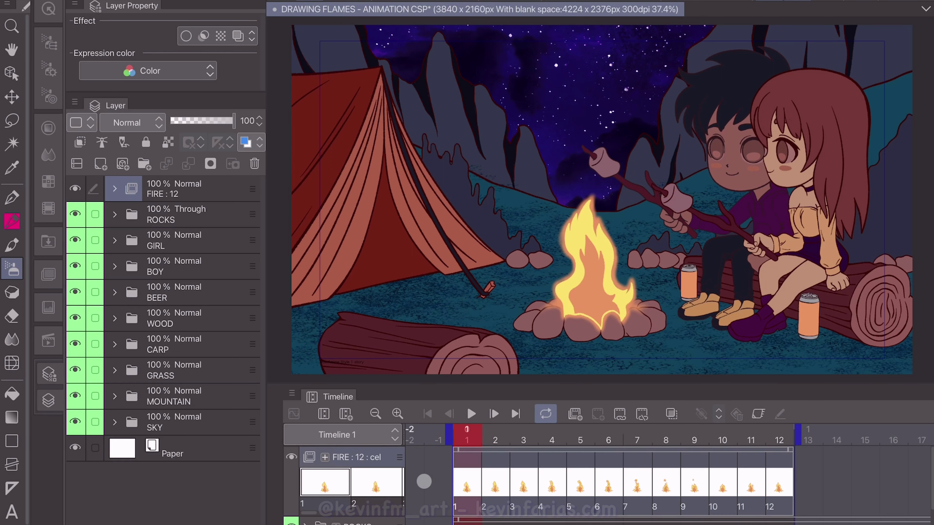
- Extend the end of the timeline's playback range to frame 24
scroll(637, 495, down, 2)
scroll(637, 495, right, 3)
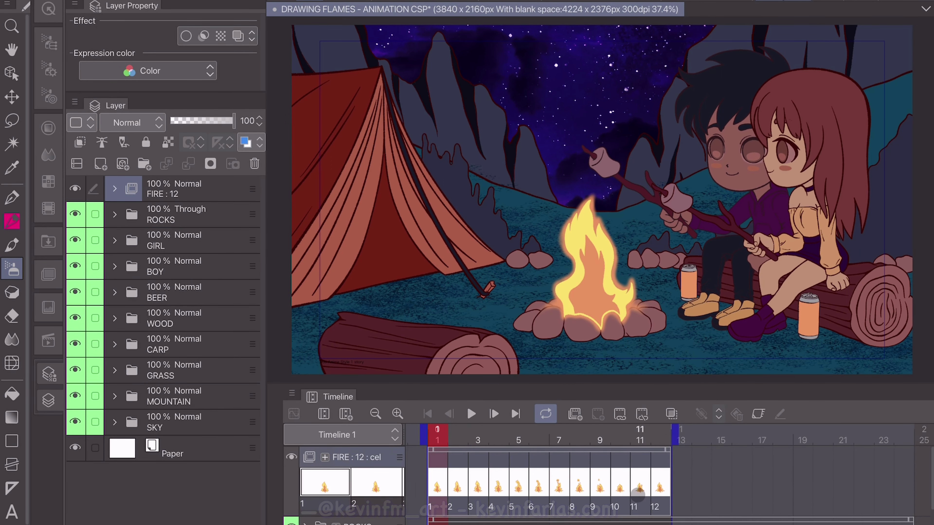
drag(677, 429, 917, 429)
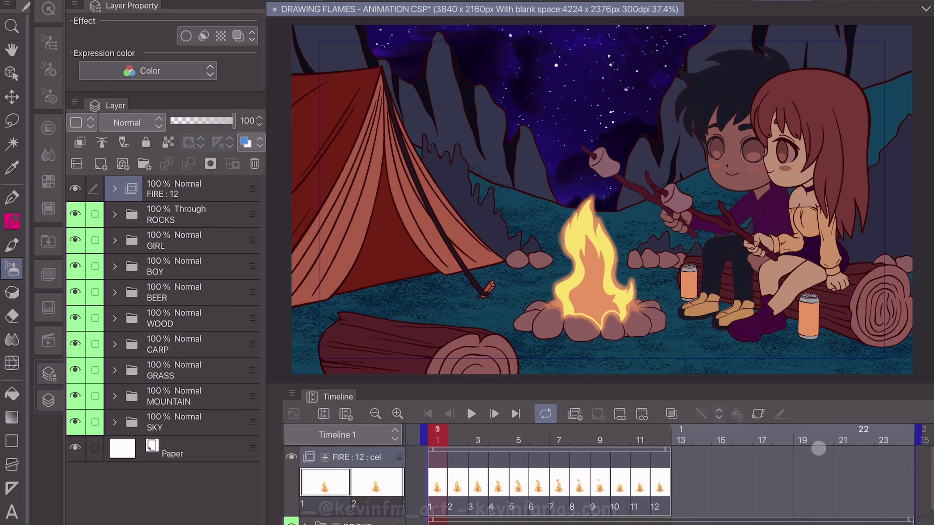
- Copy the FIRE track's 12-cel clip, paste it at frame 13, and play the animation from frame 1
click(643, 448)
right_click(646, 449)
click(785, 253)
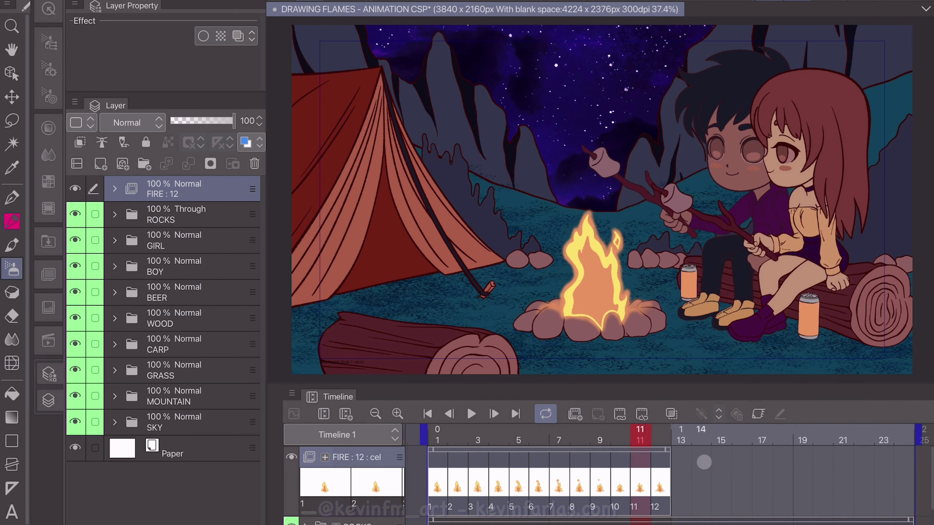
click(681, 459)
right_click(680, 459)
click(810, 259)
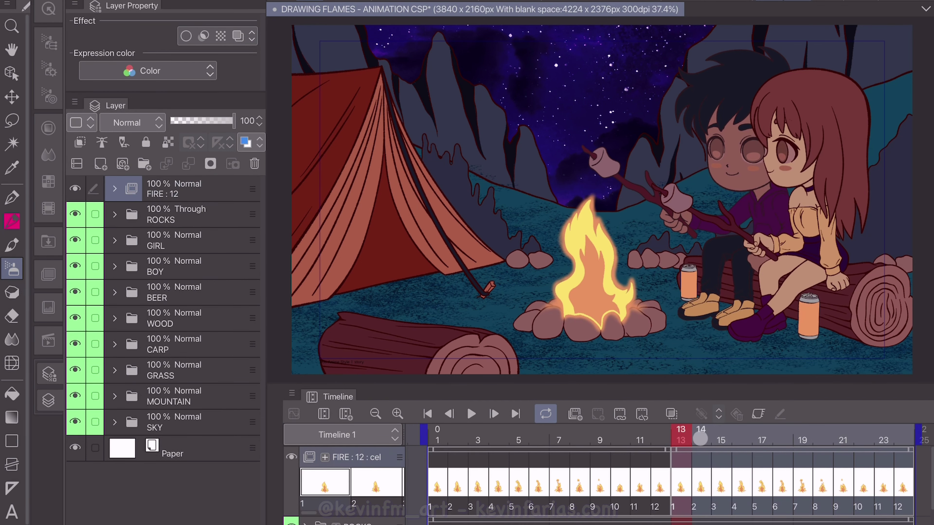
drag(700, 438, 441, 451)
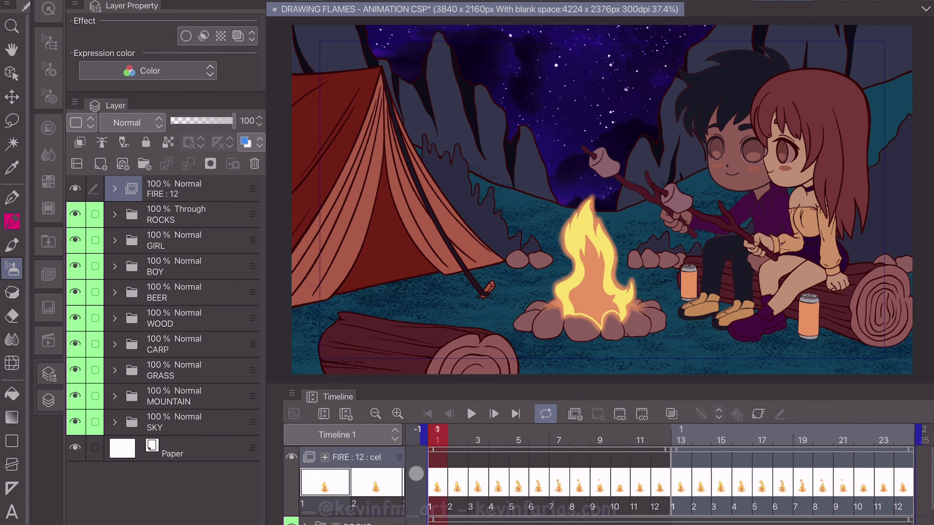
click(469, 415)
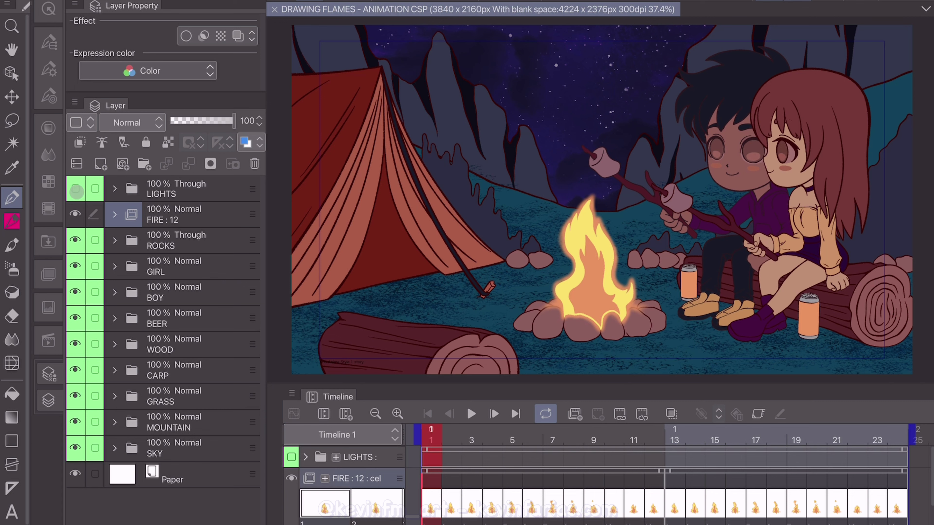
- Make the LIGHTS folder visible and play the animation to check the scene with its lighting
click(76, 190)
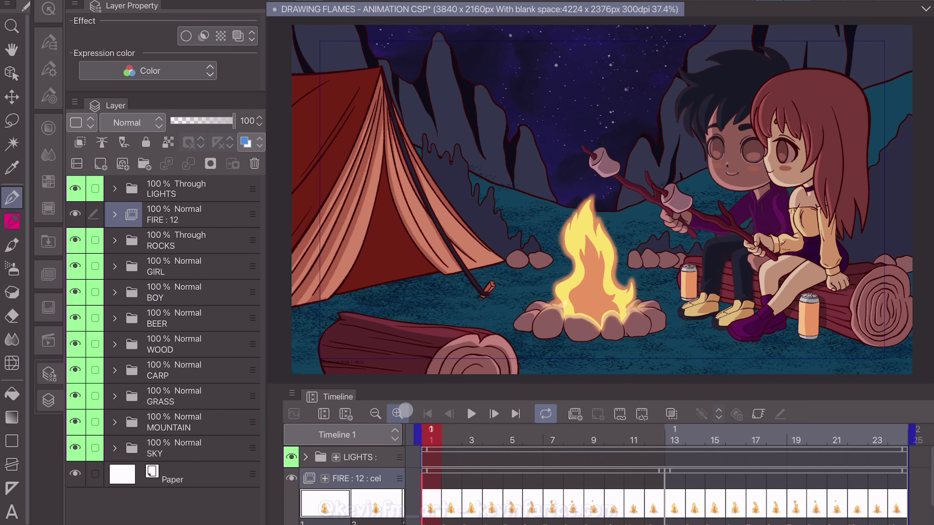
click(472, 415)
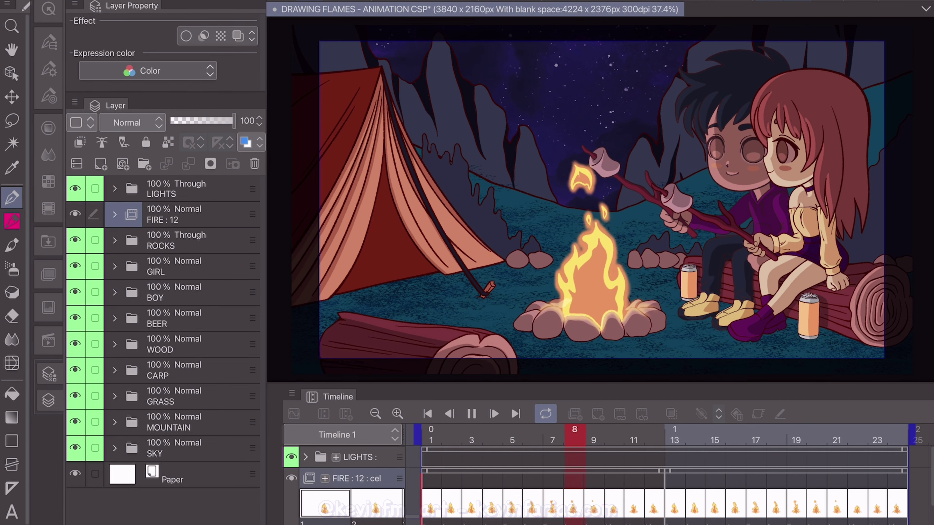
click(208, 459)
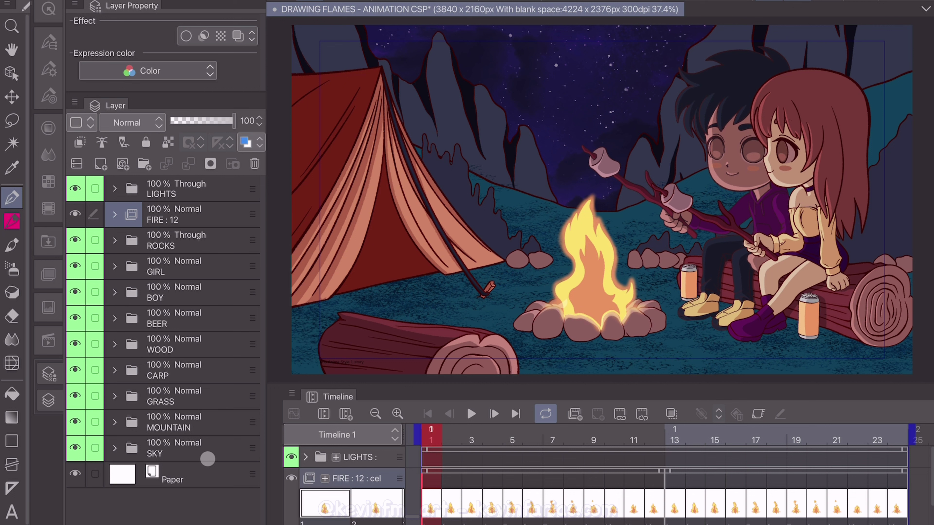
- Add a new raster layer directly above the GRASS folder and name it AMBIENT
click(186, 398)
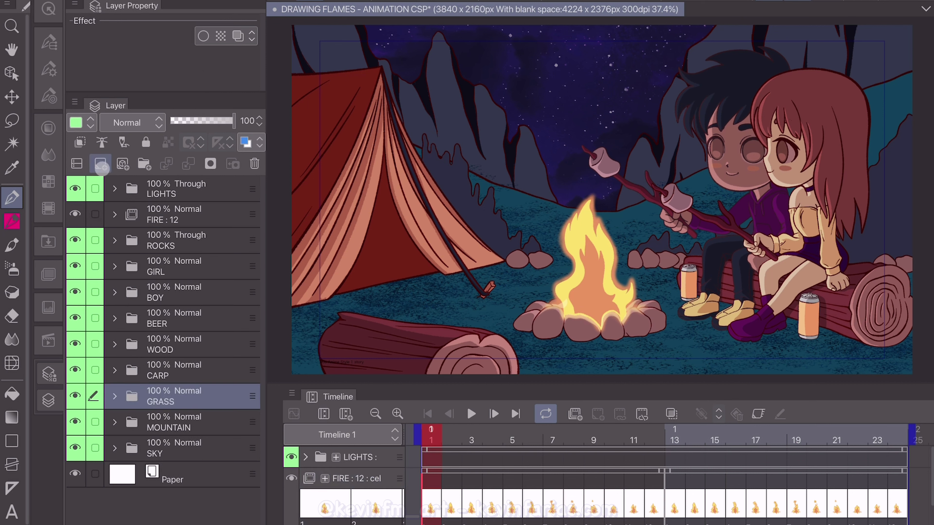
click(100, 163)
double_click(181, 404)
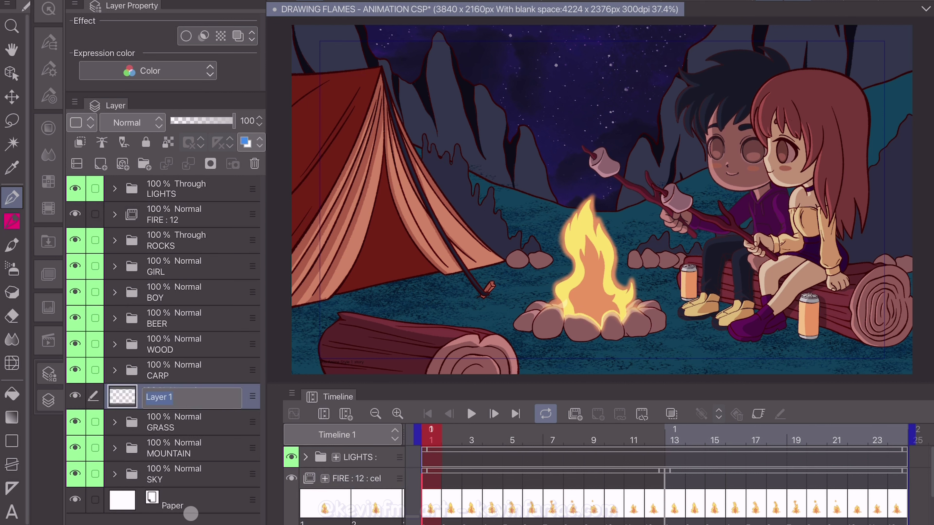
text(AMBIENT)
key(Return)
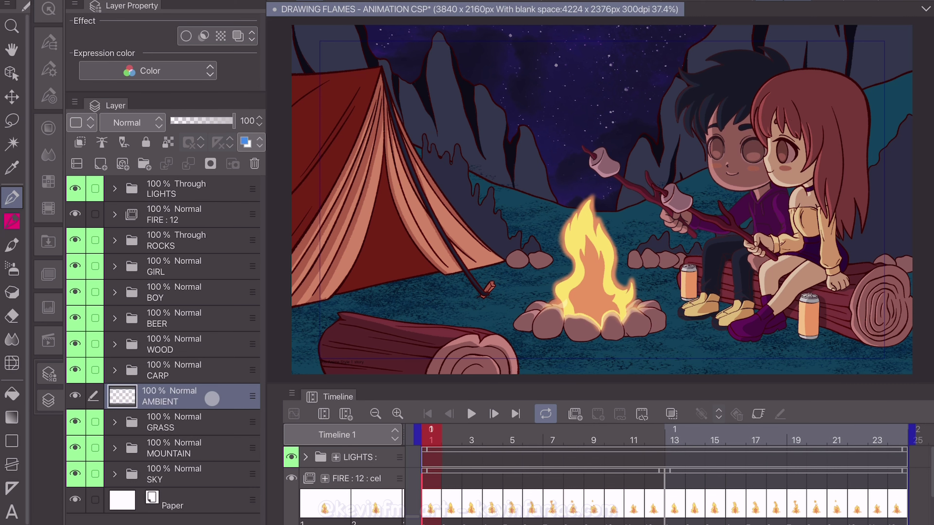
- Fill the AMBIENT layer with orange and set its blending mode to Multiply
click(619, 1)
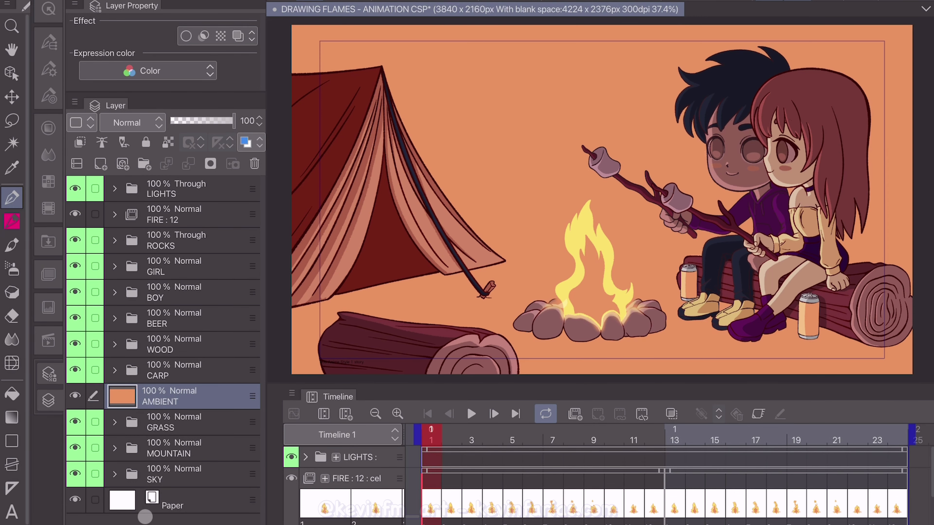
click(145, 123)
click(125, 171)
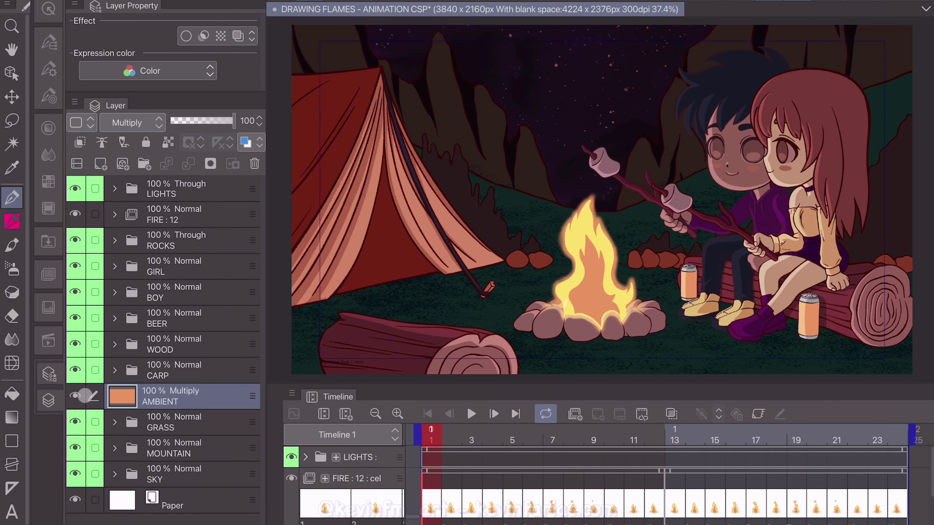
- Hide and show the AMBIENT layer to compare the background tint, and play the animation
click(76, 397)
click(76, 396)
click(472, 414)
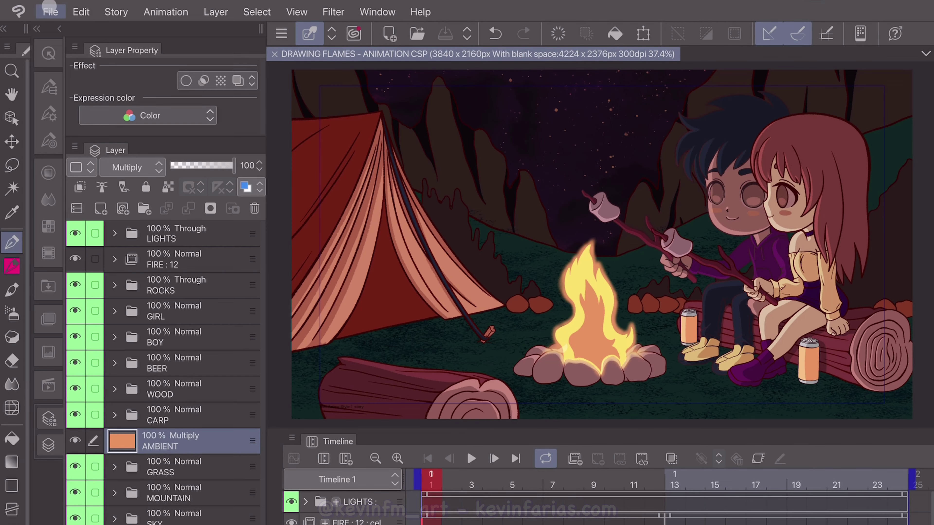
- Export the animation as an MP4 movie named DRAWING FLAMES - ANIMATION at 3840 × 2160 and 24 fps, with 2D camera effects applied
click(51, 12)
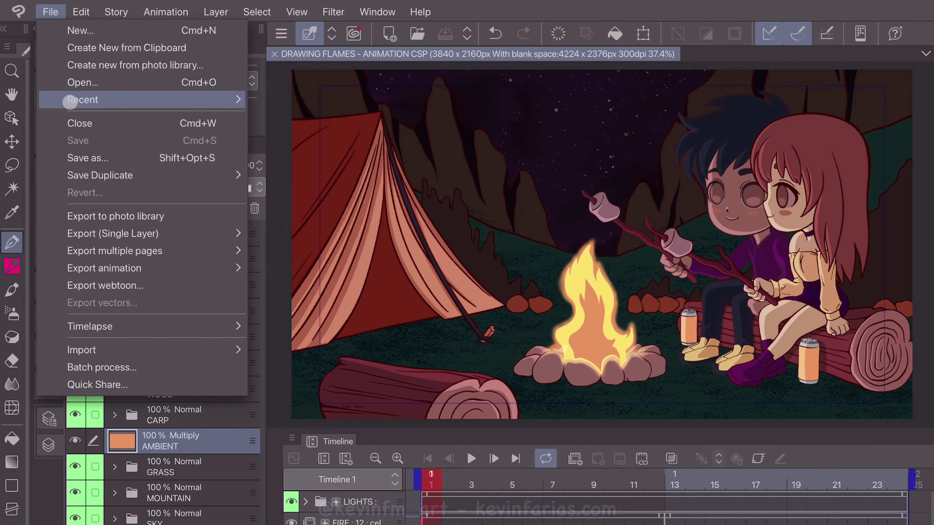
mouse_move(166, 267)
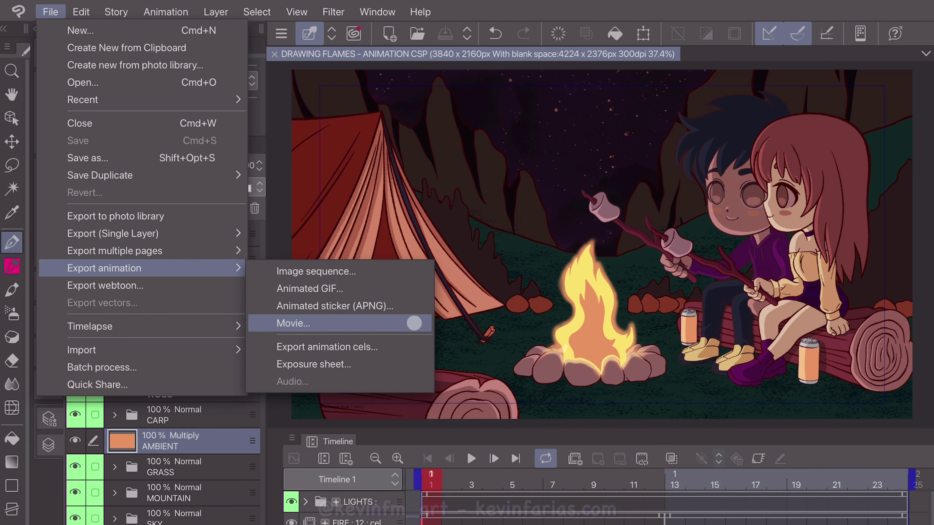
click(414, 323)
text(DRAWING FLAMES - ANIMATION)
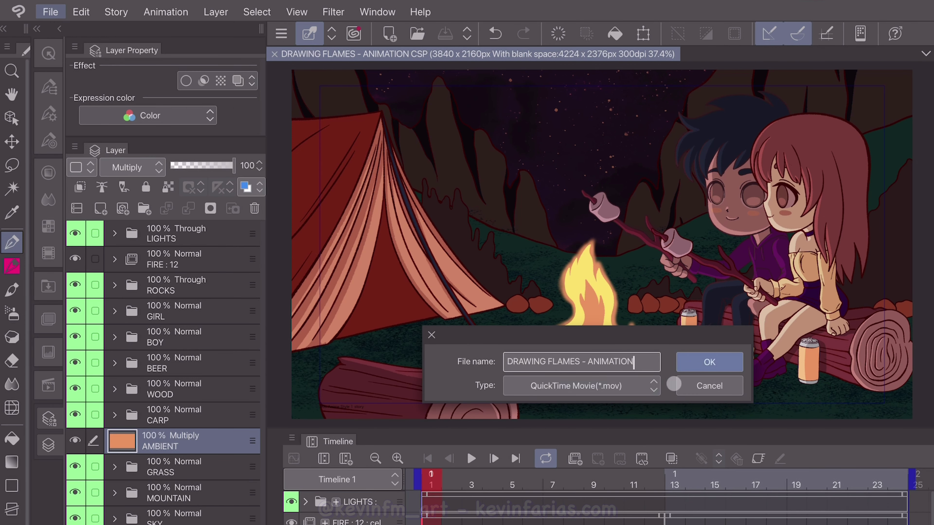
click(651, 385)
click(640, 423)
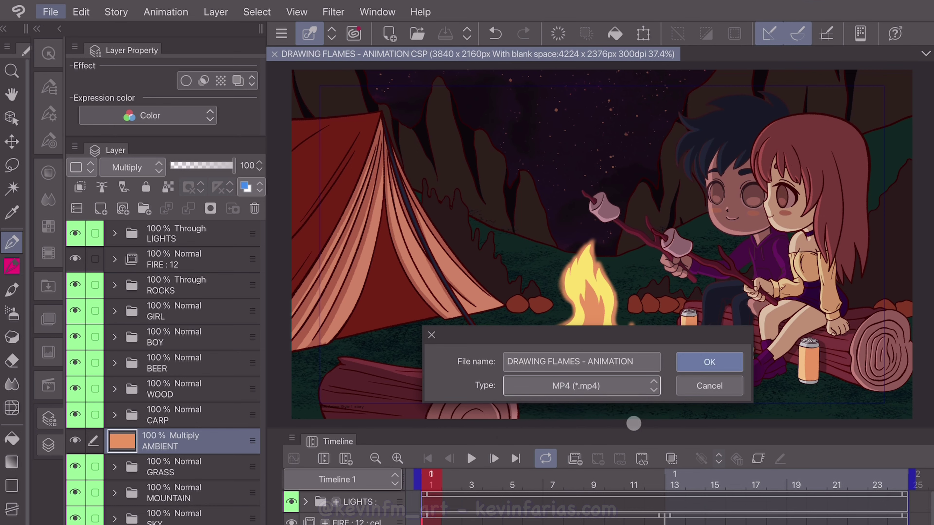
click(695, 362)
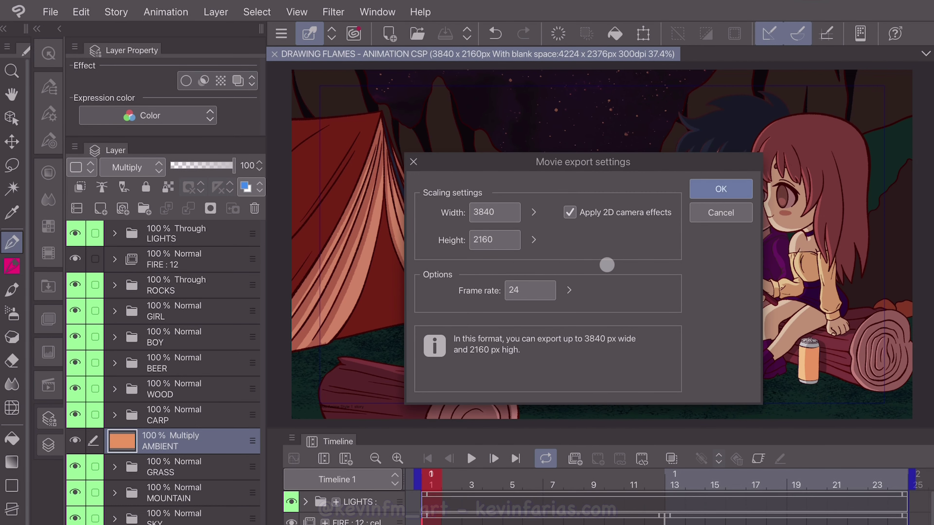
click(720, 189)
click(727, 312)
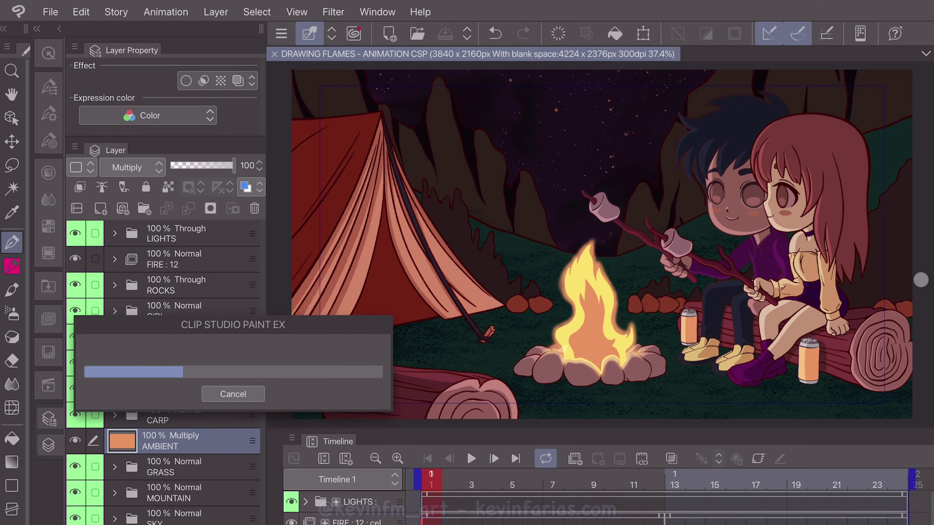